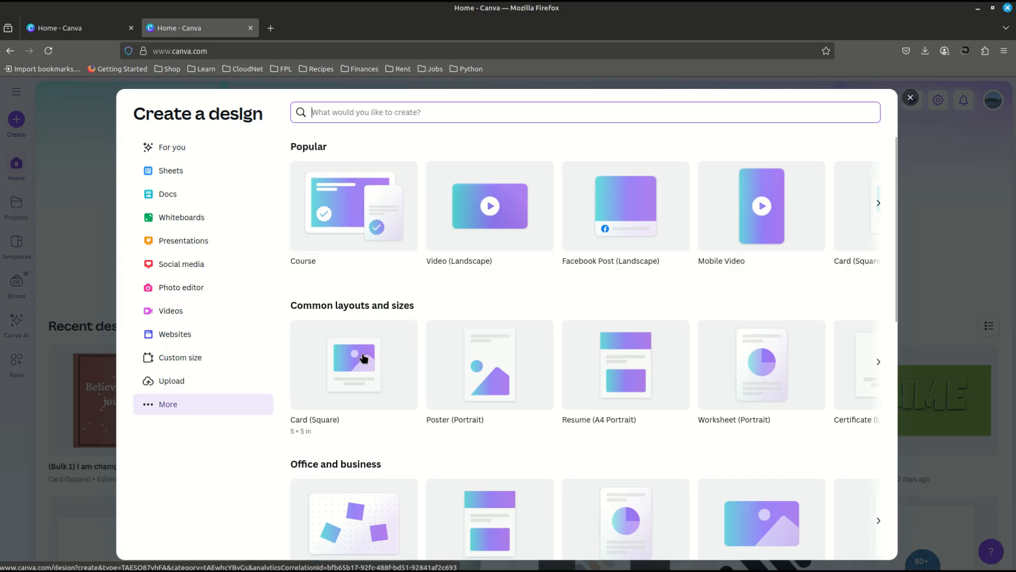
- Create a square 5 × 5 in card design and set its page background color to #A95C4E
left_click(357, 361)
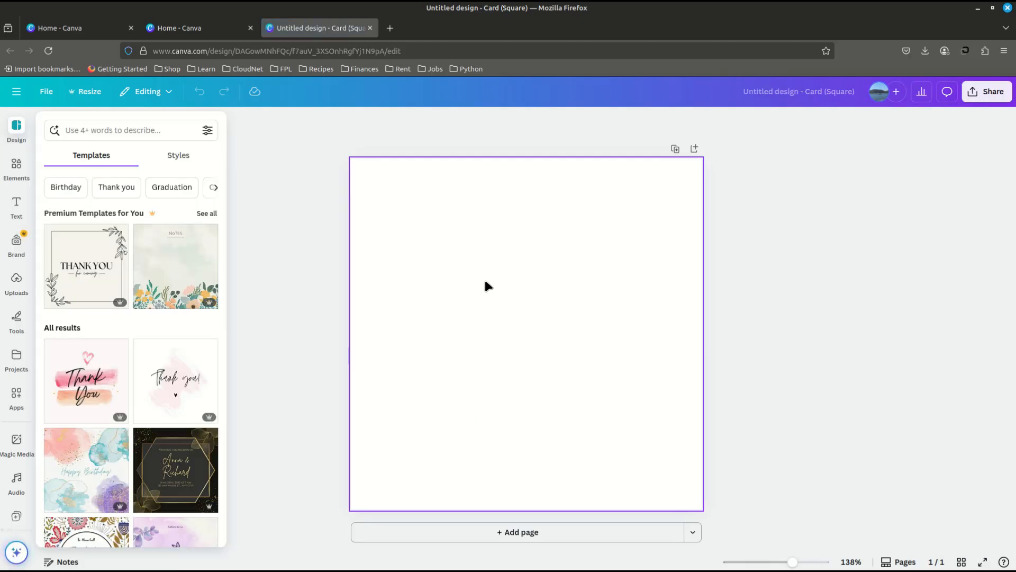
left_click(427, 203)
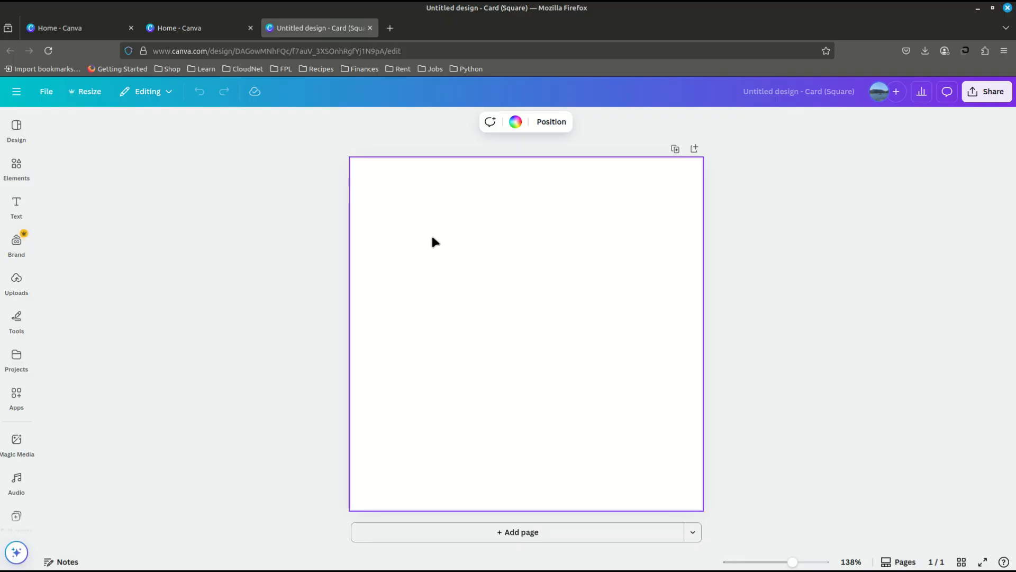
left_click(516, 122)
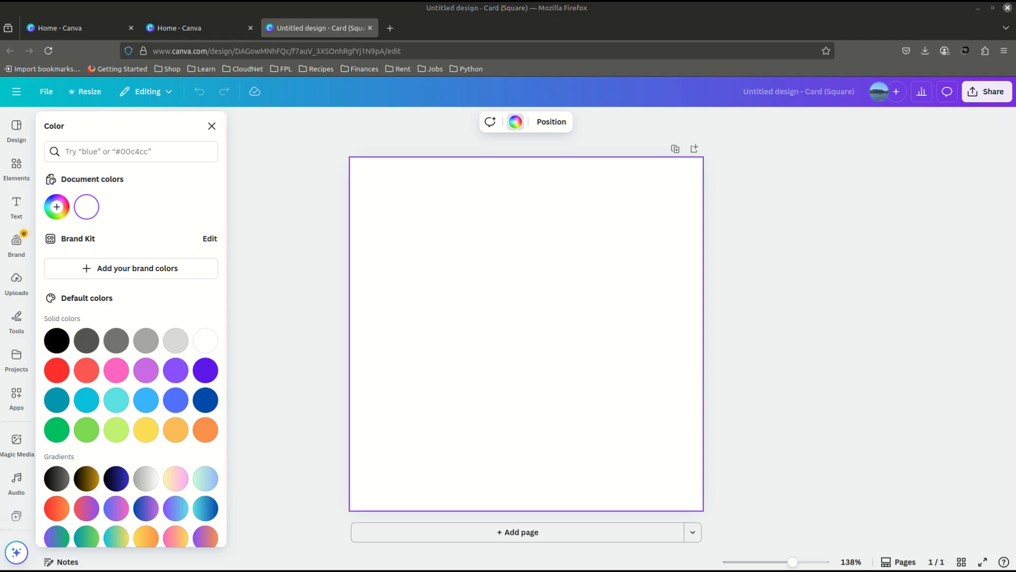
left_click(68, 152)
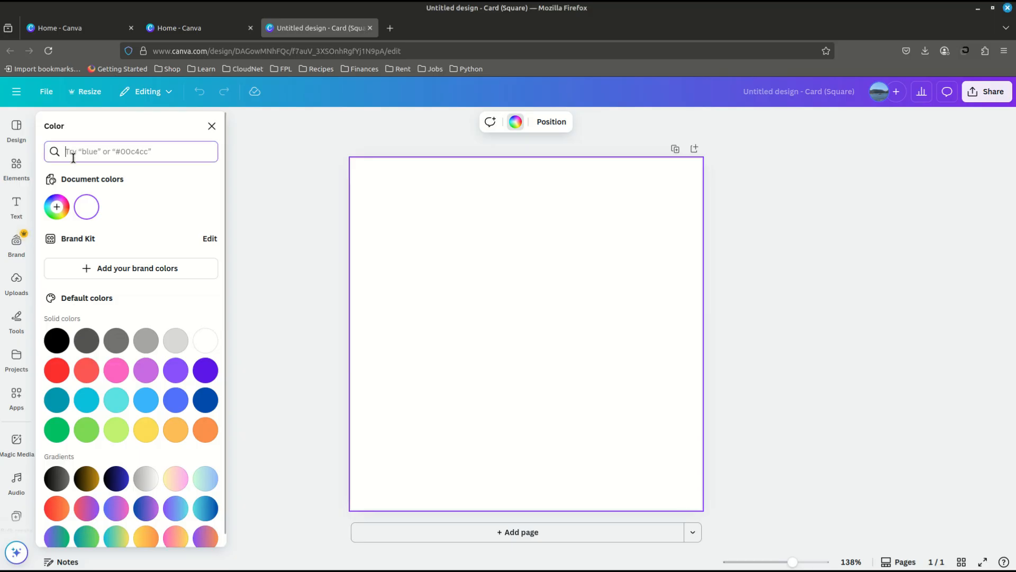
type("#A95C4E")
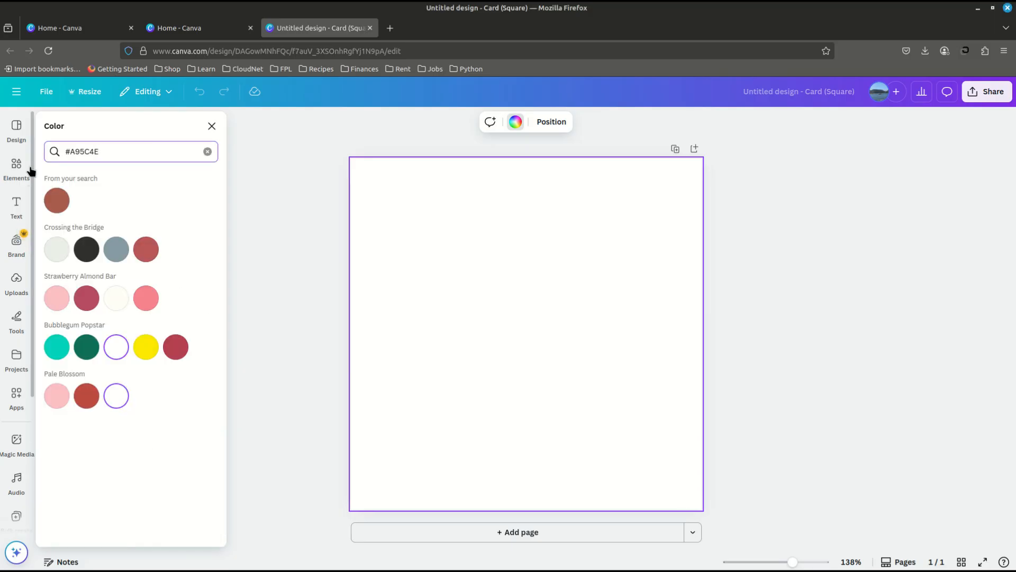
left_click(60, 199)
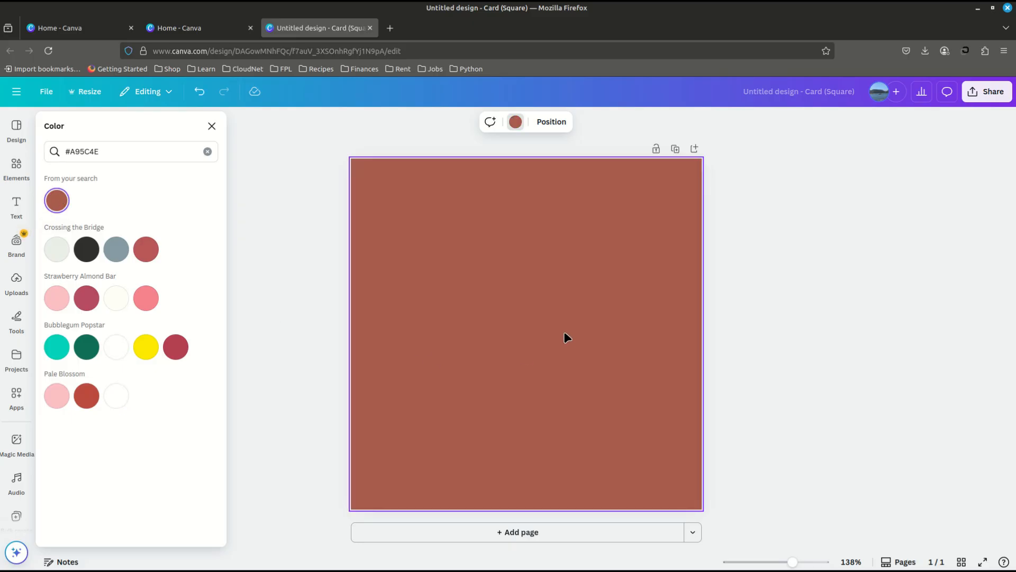
- Add a square shape and enlarge it to nearly fill the page, leaving a narrow, even margin on all sides
key("r")
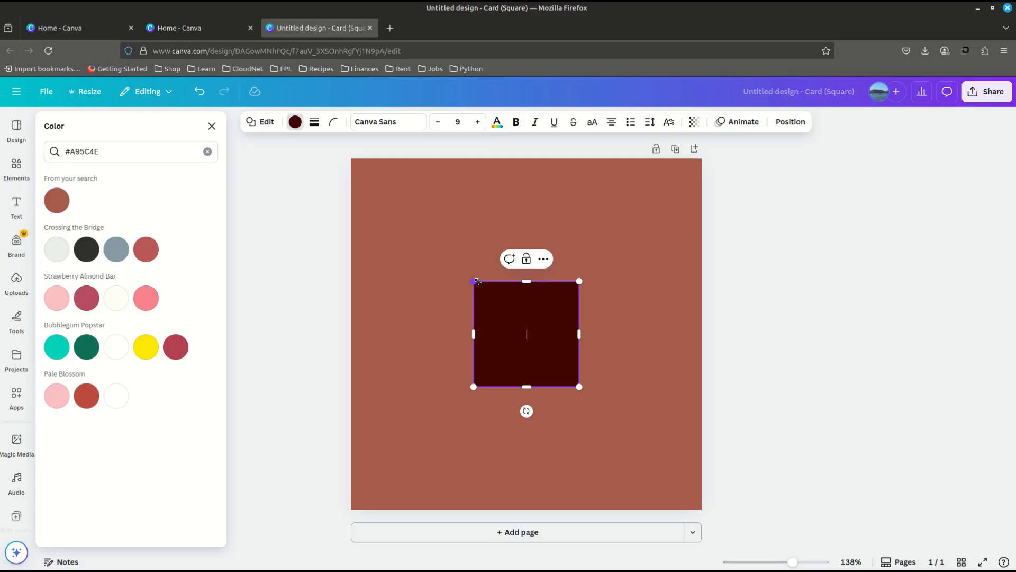
left_click_drag(473, 280, 358, 164)
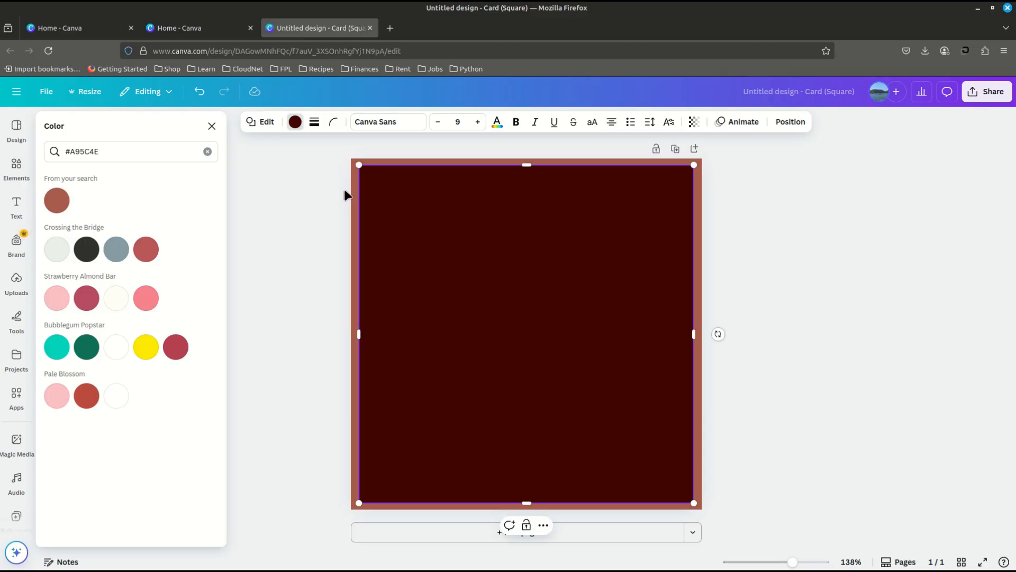
left_click(314, 122)
left_click(314, 122)
- Remove the square's fill by setting its color to transparent
left_click(212, 125)
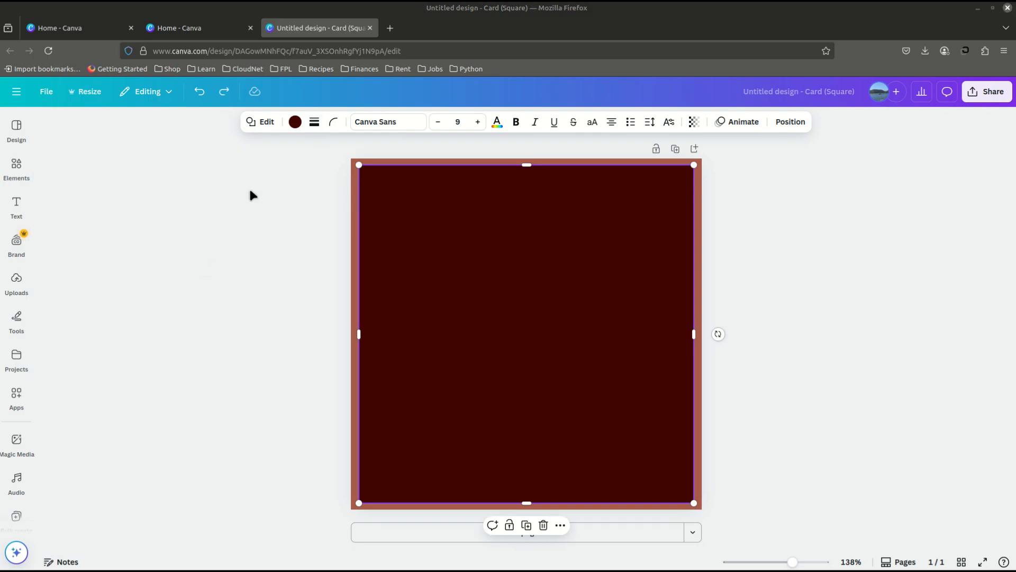
left_click(291, 125)
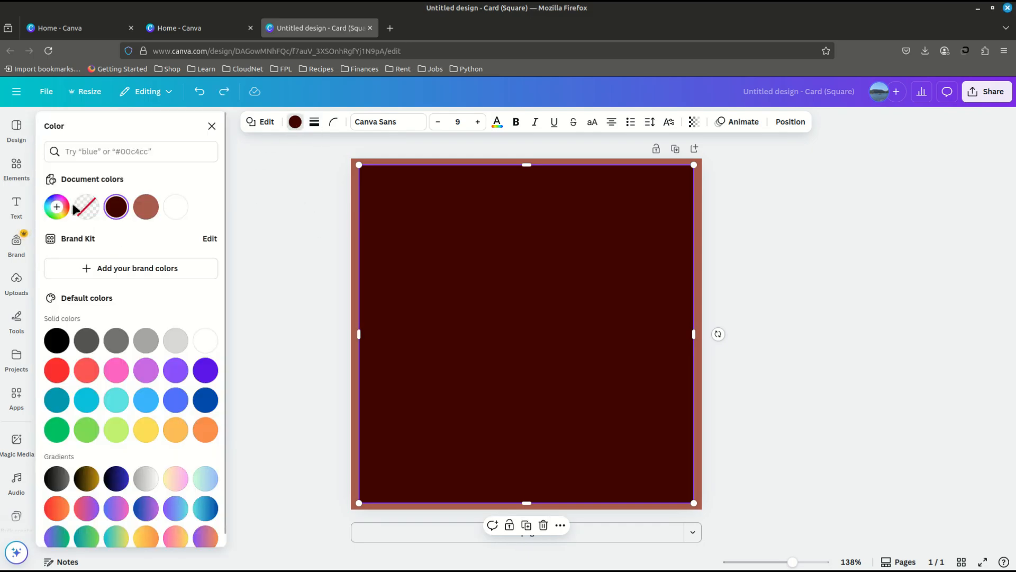
left_click(84, 212)
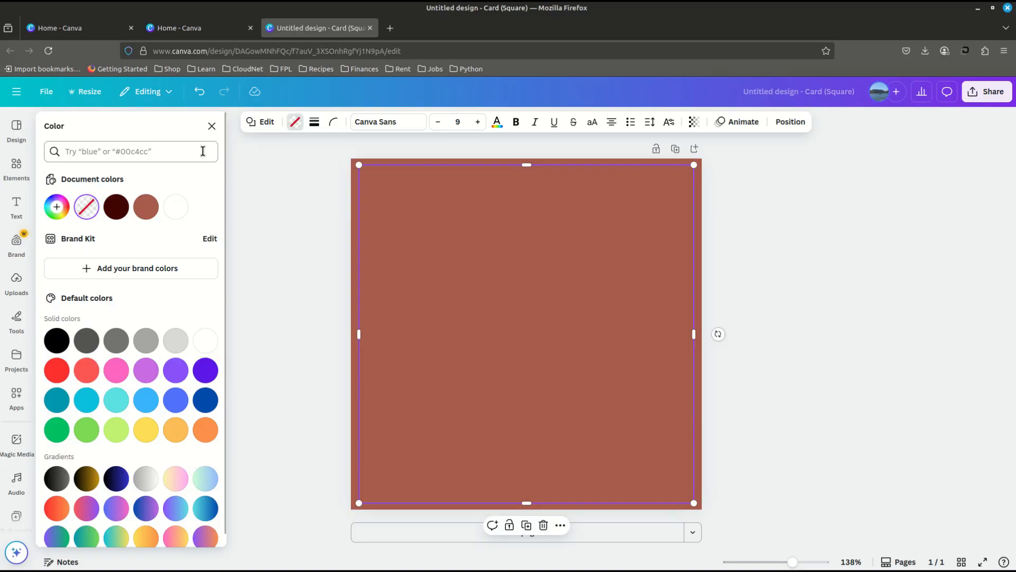
left_click(212, 126)
- Give the square a solid stroke with a weight of 1
left_click(313, 123)
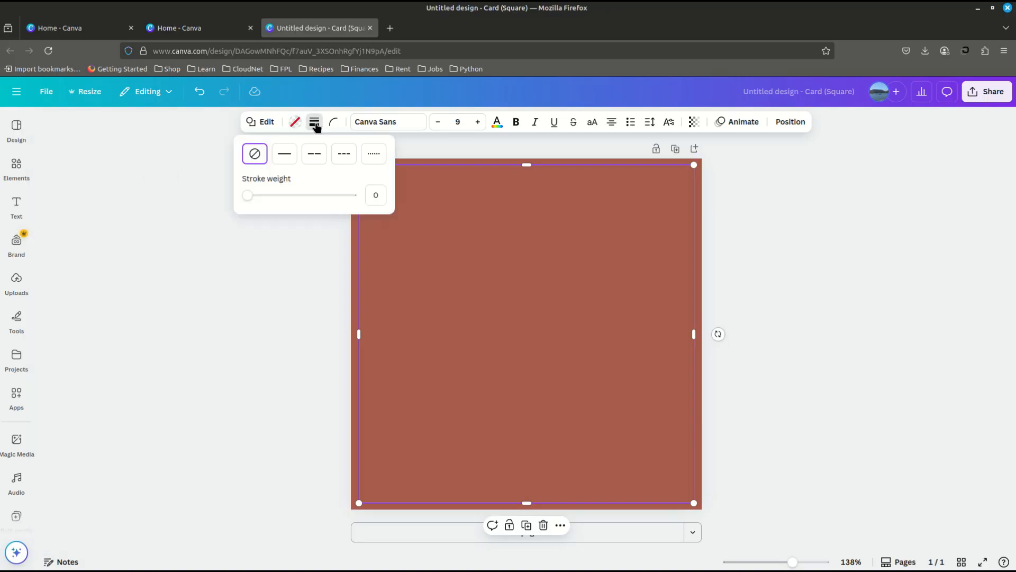
left_click(284, 156)
left_click_drag(252, 197, 249, 199)
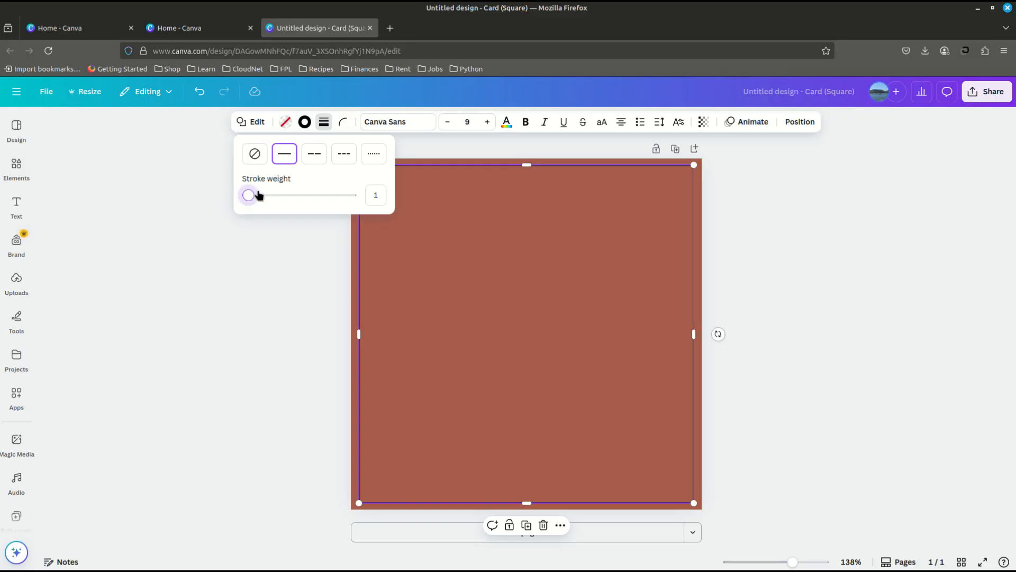
- Set the square's stroke color to #F7E7CE and deselect the shape
left_click(305, 122)
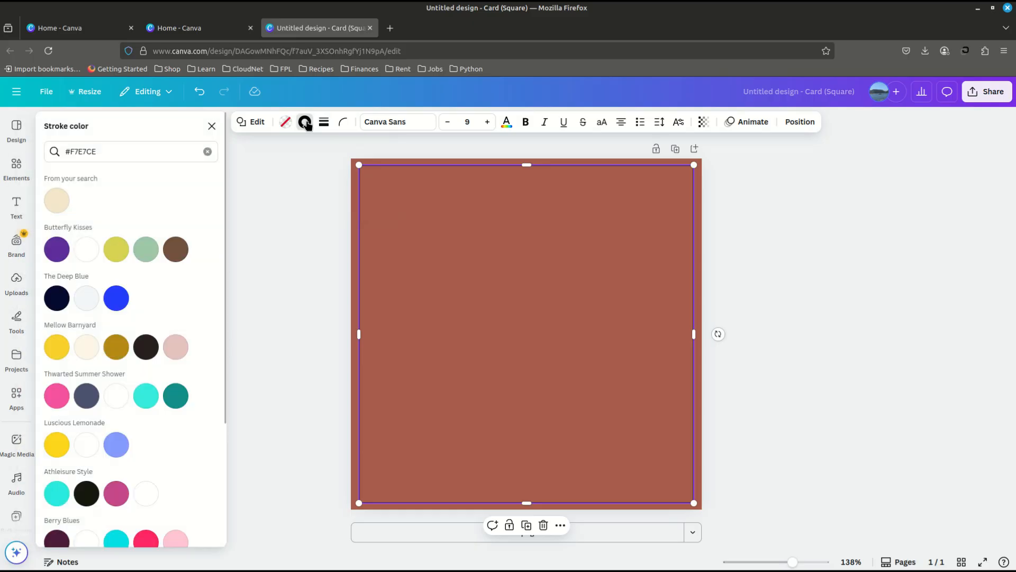
left_click(57, 200)
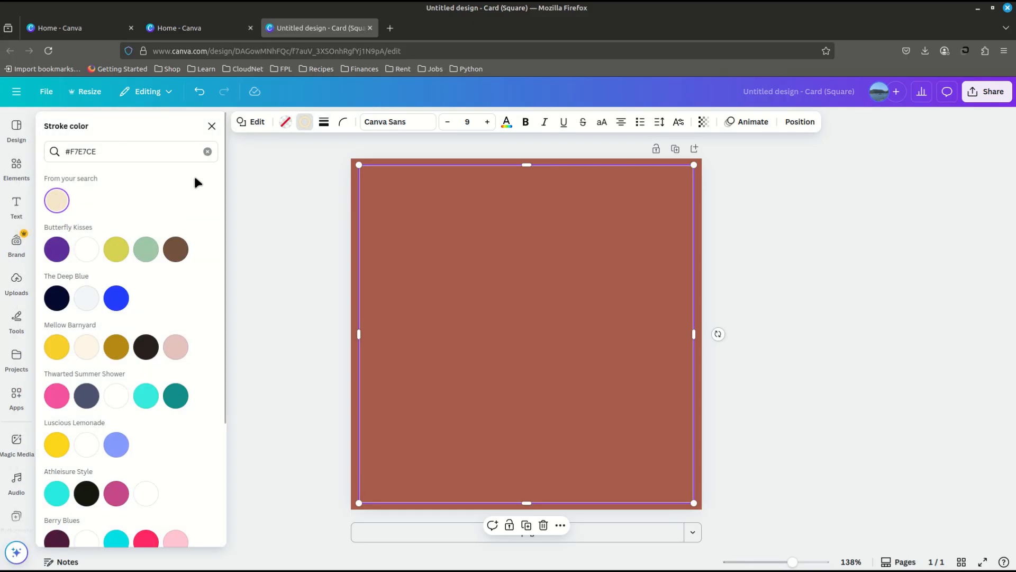
left_click(207, 151)
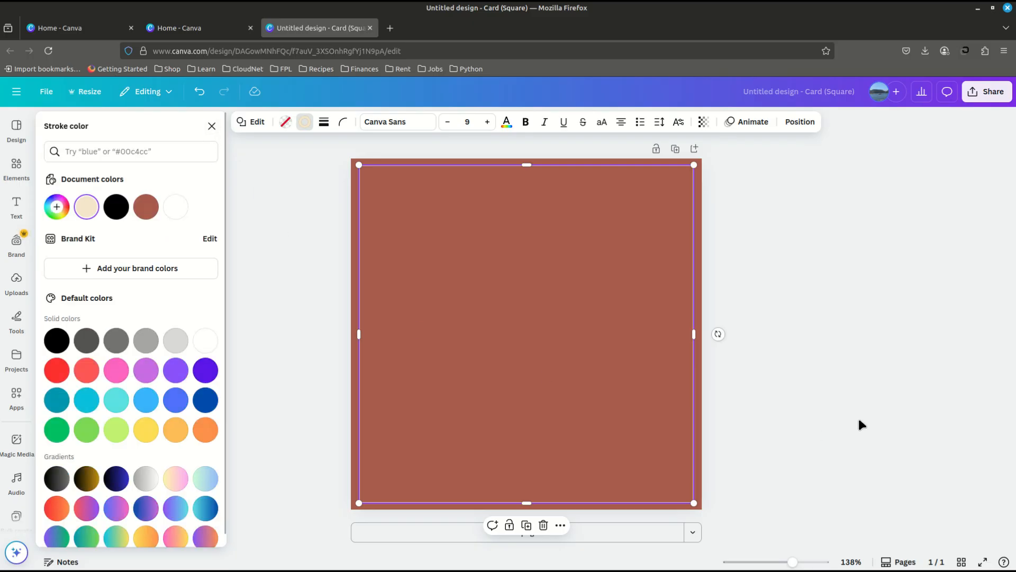
key("Escape")
left_click(790, 367)
left_click(454, 345)
left_click(834, 368)
- Add a heading to the card with the text "I am a Champion"
left_click(16, 203)
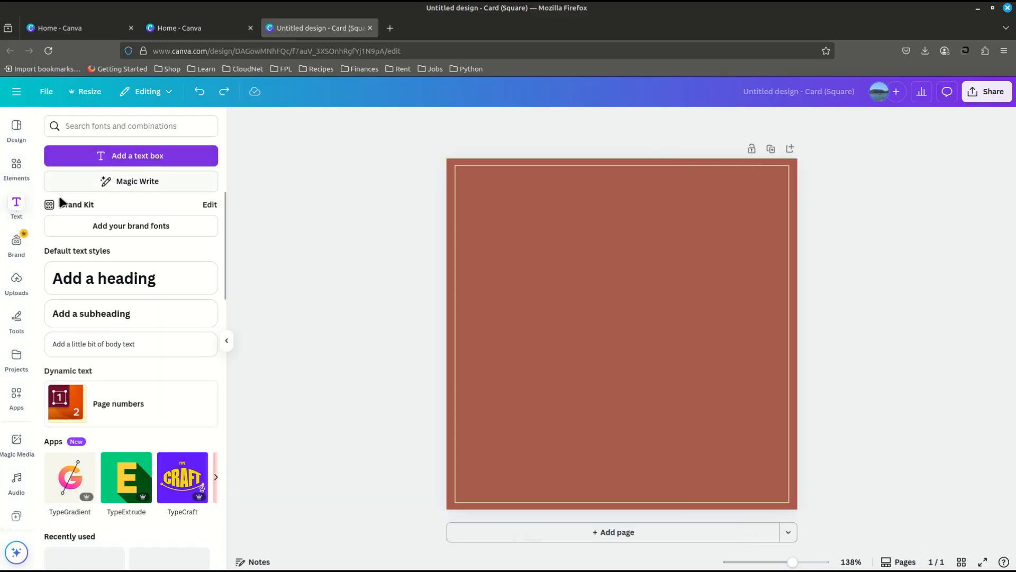
left_click(79, 290)
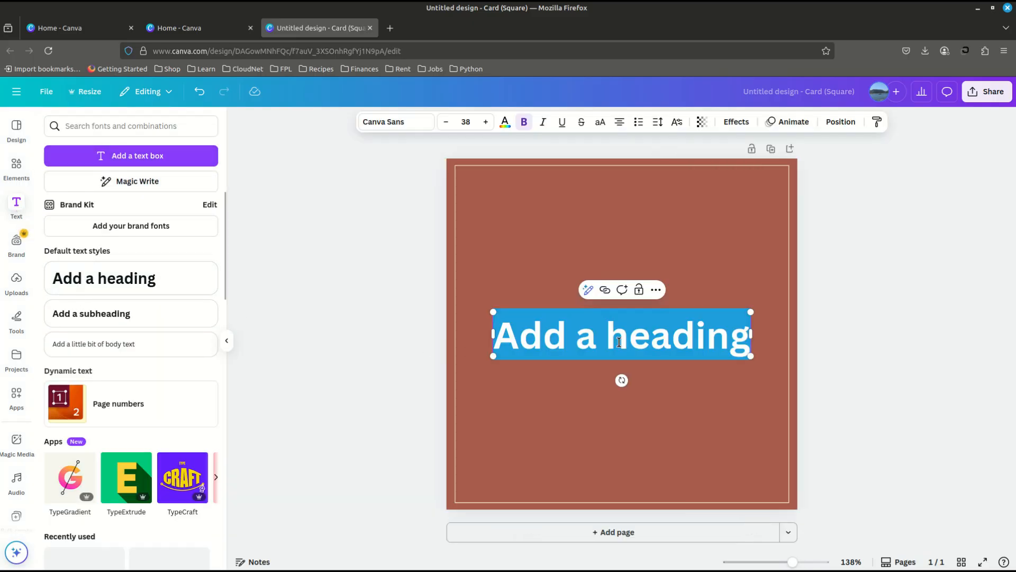
type("I am a c")
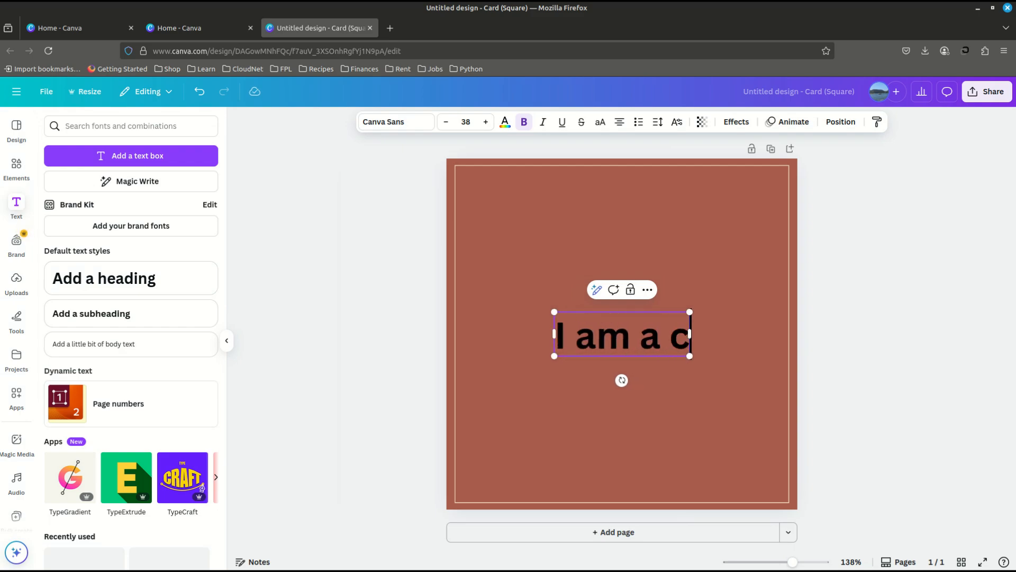
key("BackSpace")
type("Champions")
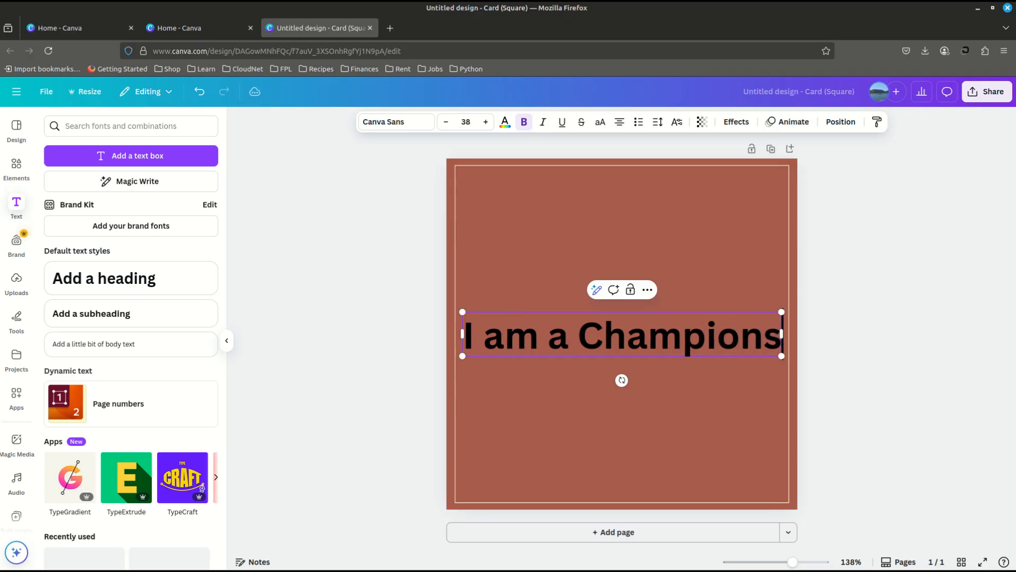
key("BackSpace")
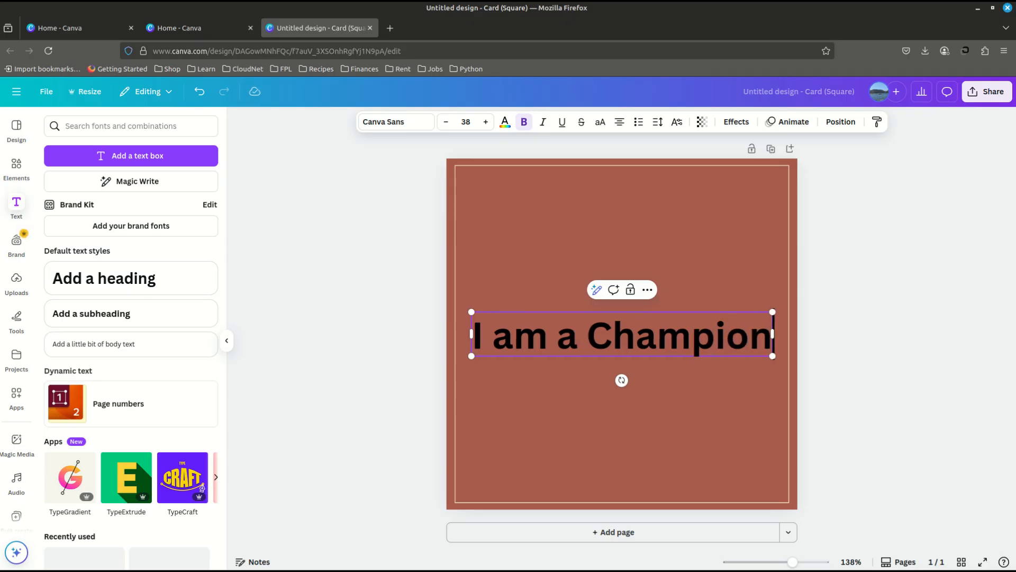
- Move the heading slightly upward on the card, keeping it horizontally centered
left_click(936, 420)
left_click(703, 407)
left_click(608, 333)
mouse_move(609, 326)
left_mouse_down()
mouse_move(609, 300)
mouse_move(609, 311)
left_mouse_up()
left_click(570, 414)
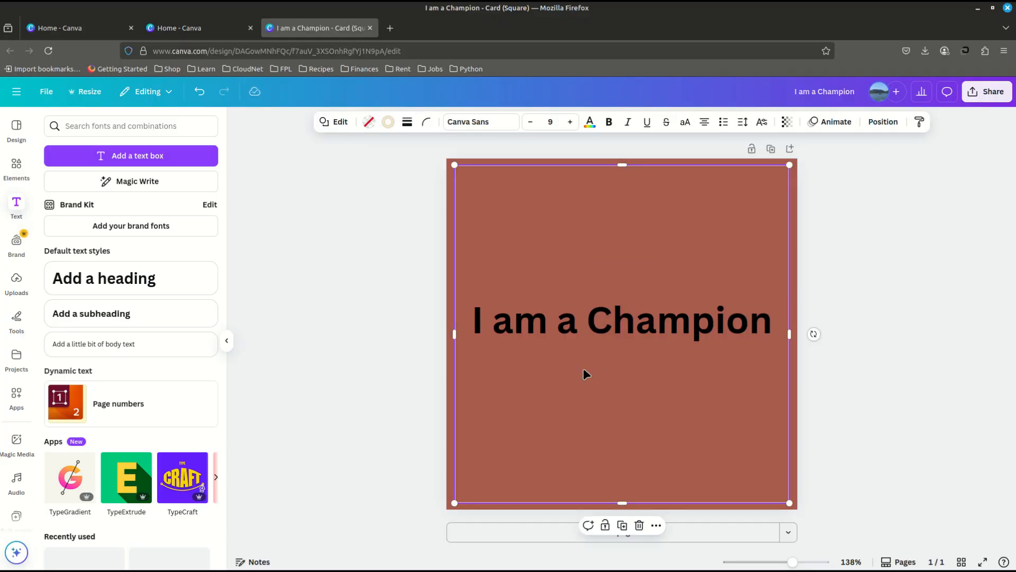
left_click(529, 325)
- Change the heading's text color to the cream document color used for the border
left_click(485, 318)
left_click_drag(482, 317, 771, 318)
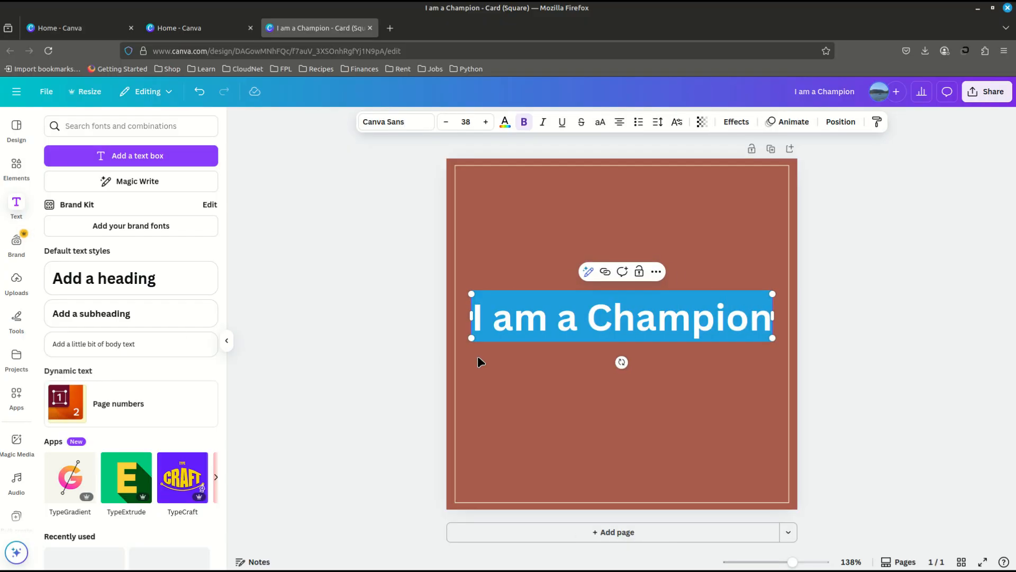
key("Escape")
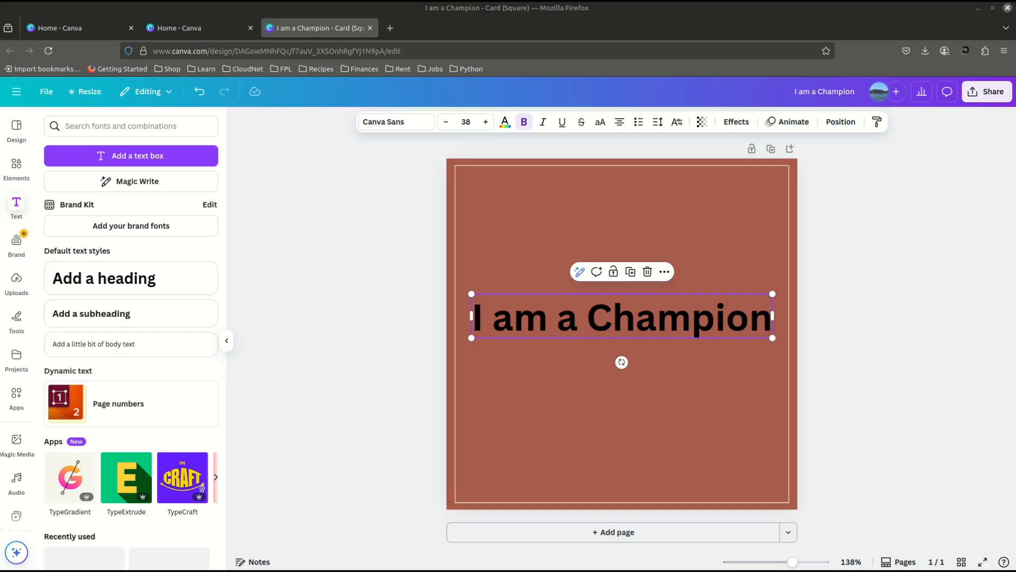
left_click(506, 123)
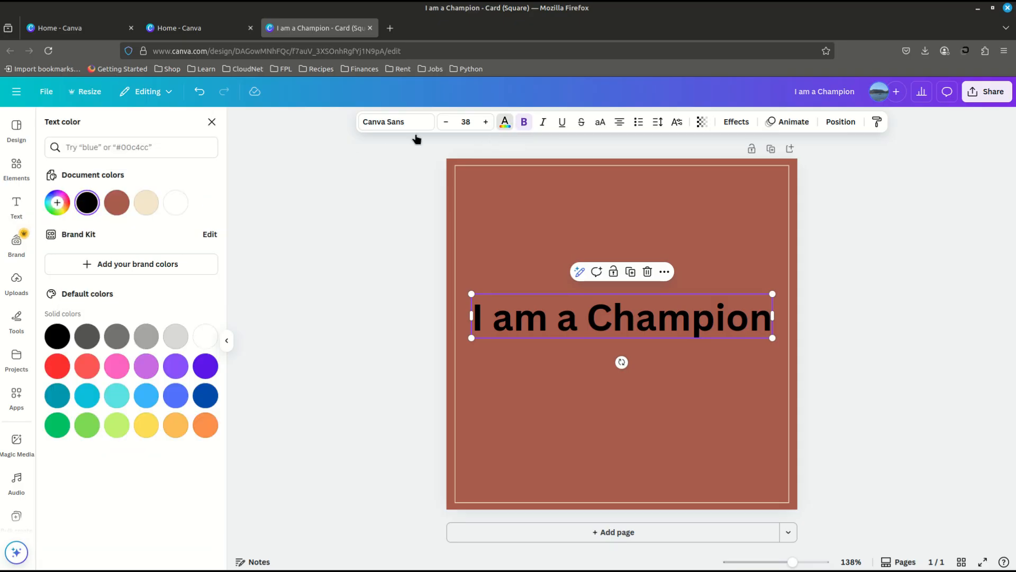
left_click(146, 206)
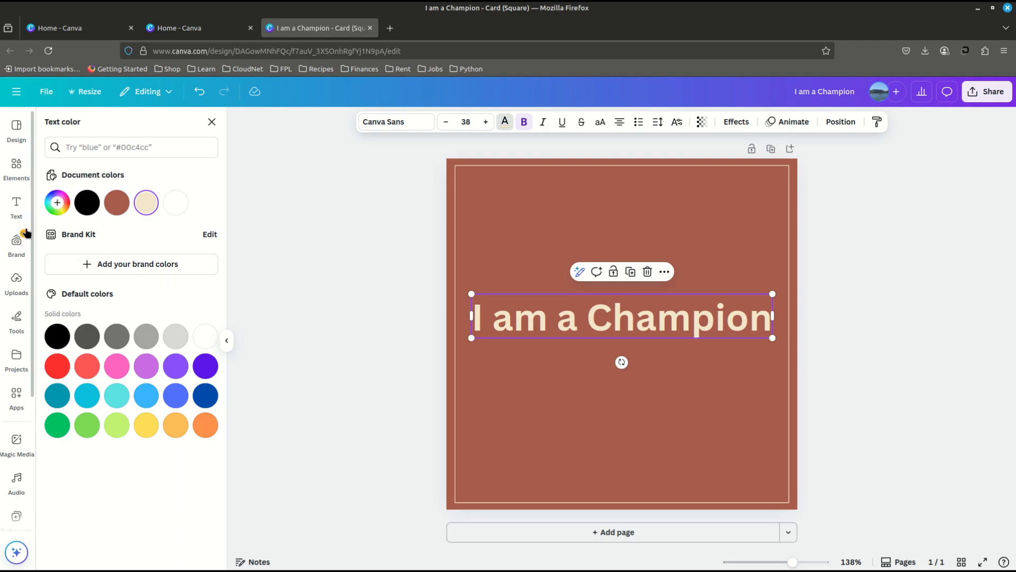
- Set the heading's font to Lora Bold
left_click(395, 126)
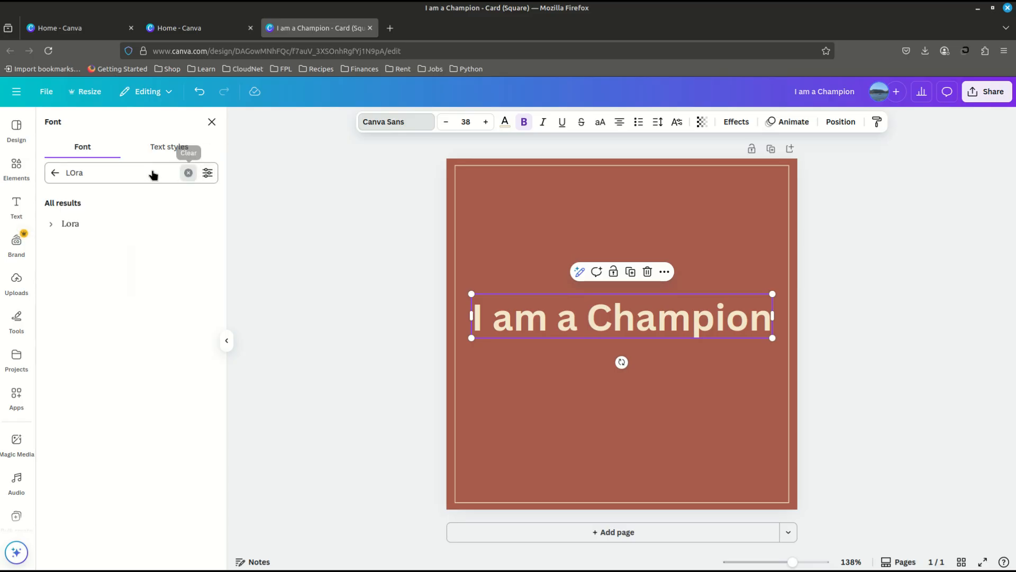
left_click(189, 173)
type("Lora")
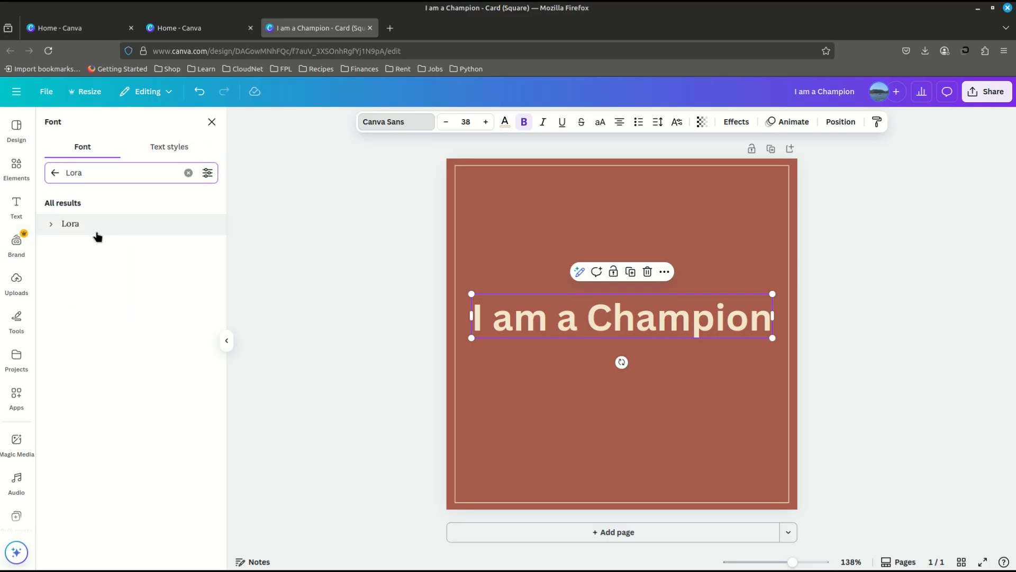
left_click(50, 225)
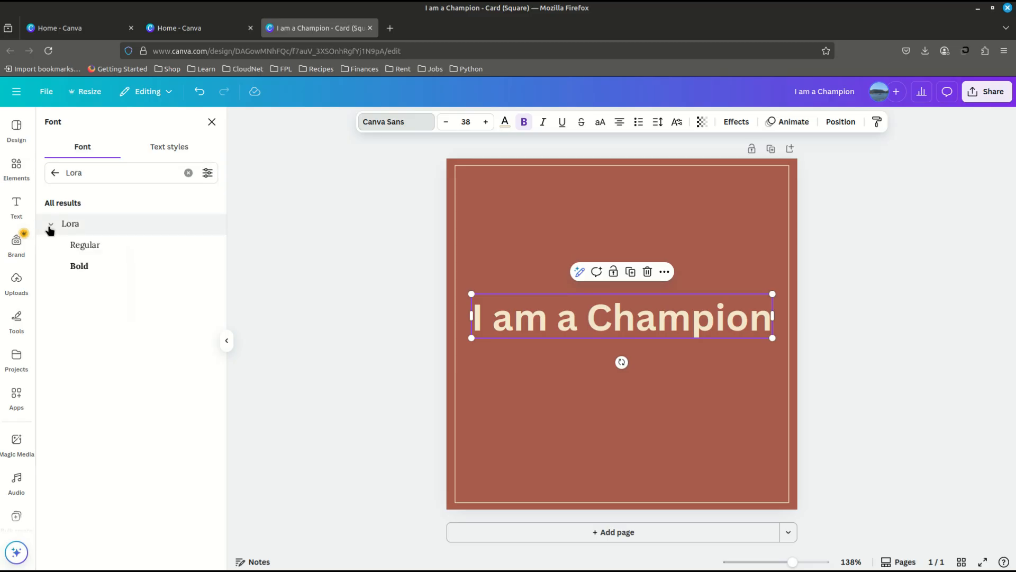
left_click(103, 271)
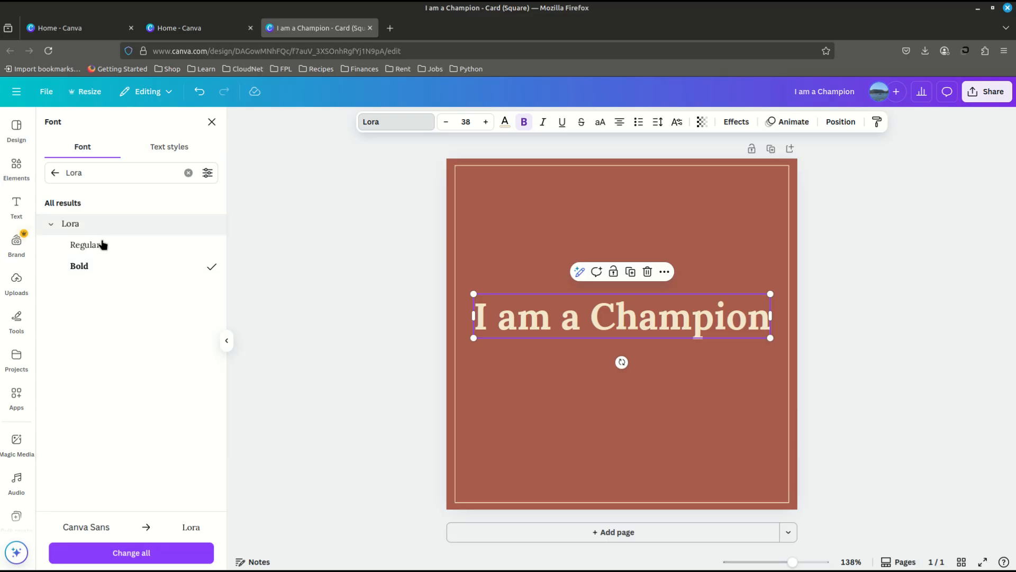
- Add the recently used scattered sparkles graphic to the card and search the elements library for "stars"
left_click(16, 168)
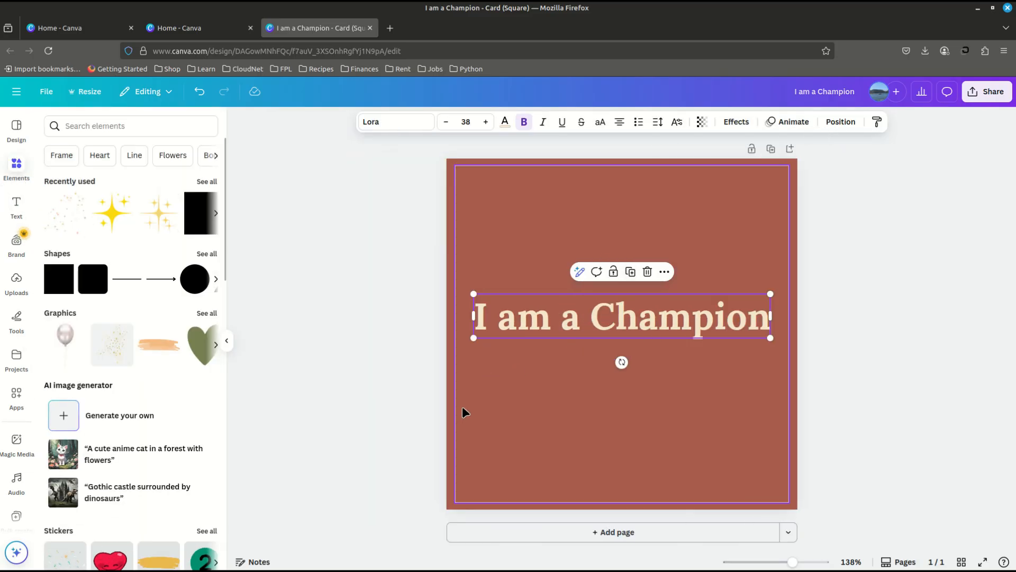
left_click(59, 225)
left_click(104, 127)
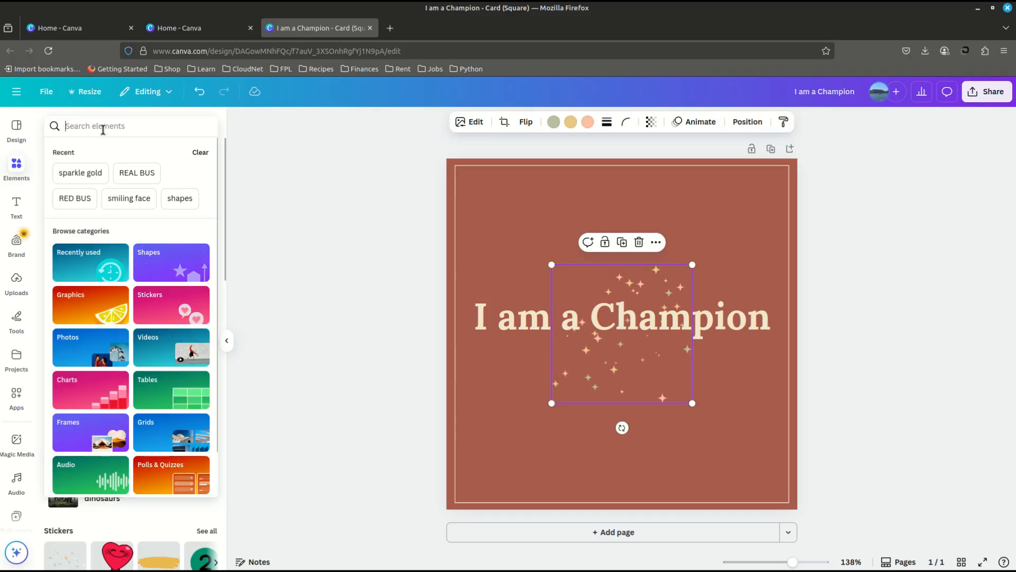
type("start")
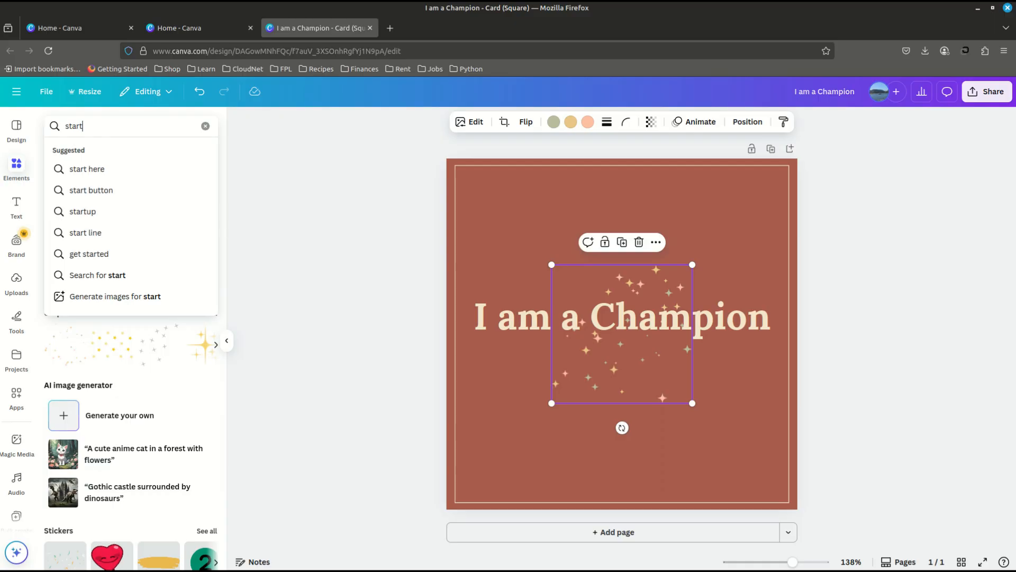
key("BackSpace")
type("s")
key("Return")
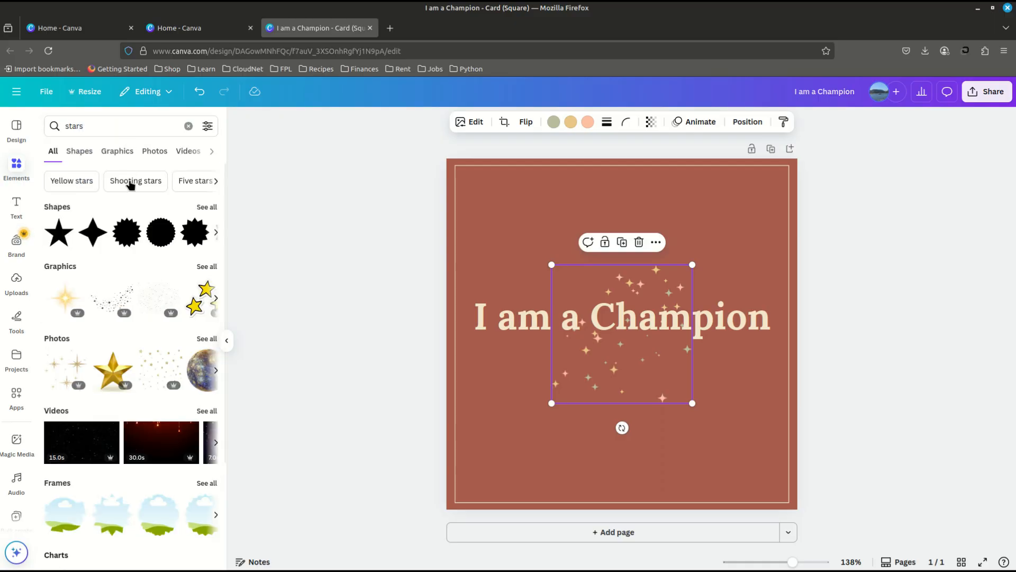
- Enlarge the sparkles graphic evenly around its center until it spans about the full width of the heading
left_click(206, 339)
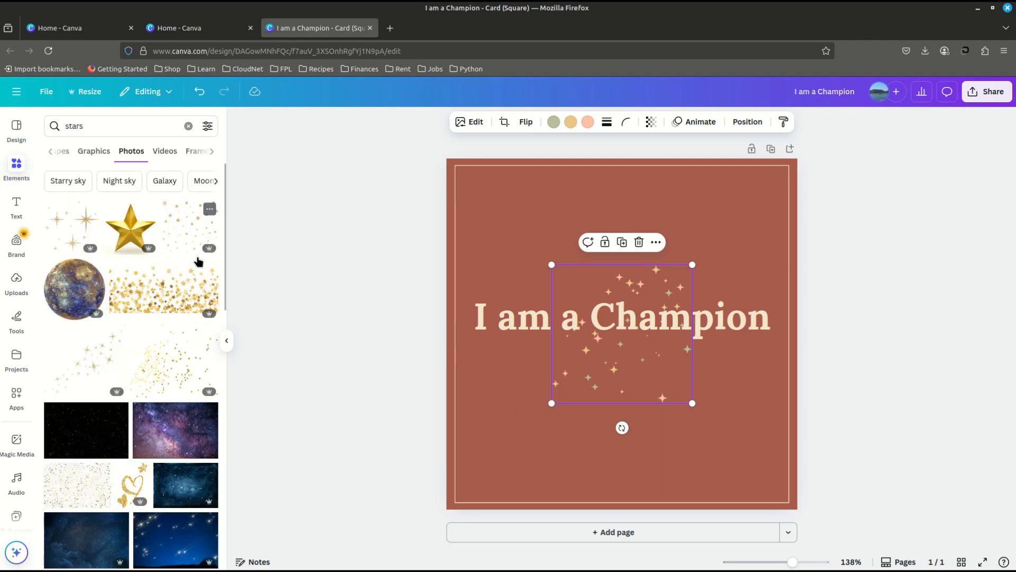
key("alt")
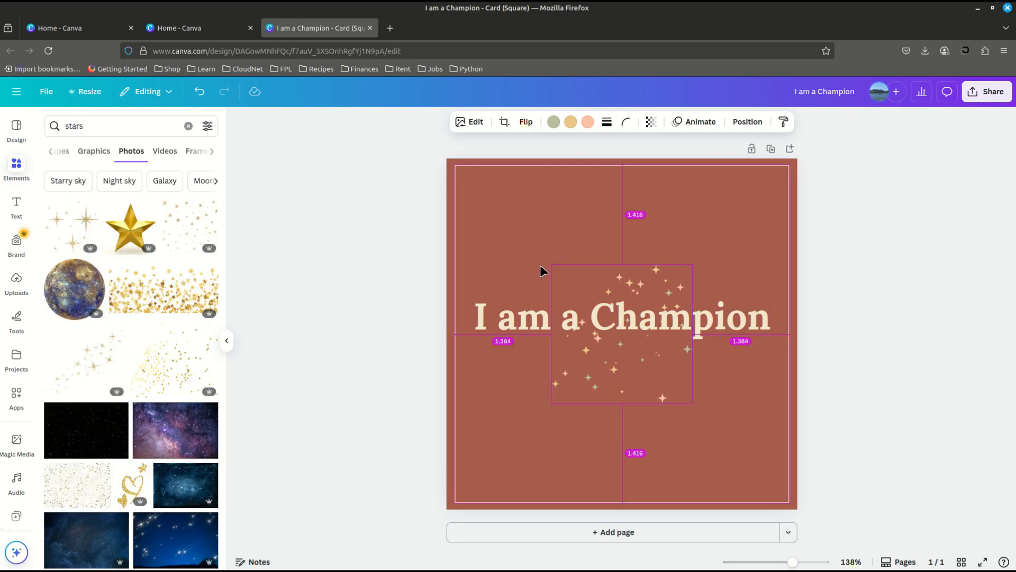
left_click_drag(553, 266, 483, 181)
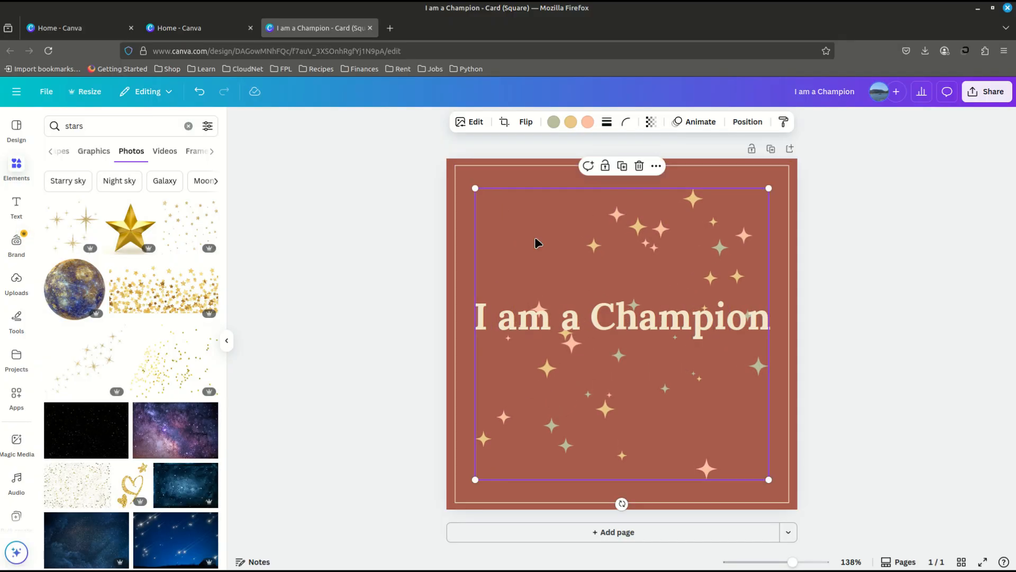
left_click(894, 306)
- Change the green sparkles in the graphic to the golden yellow #F2B544
left_click(628, 253)
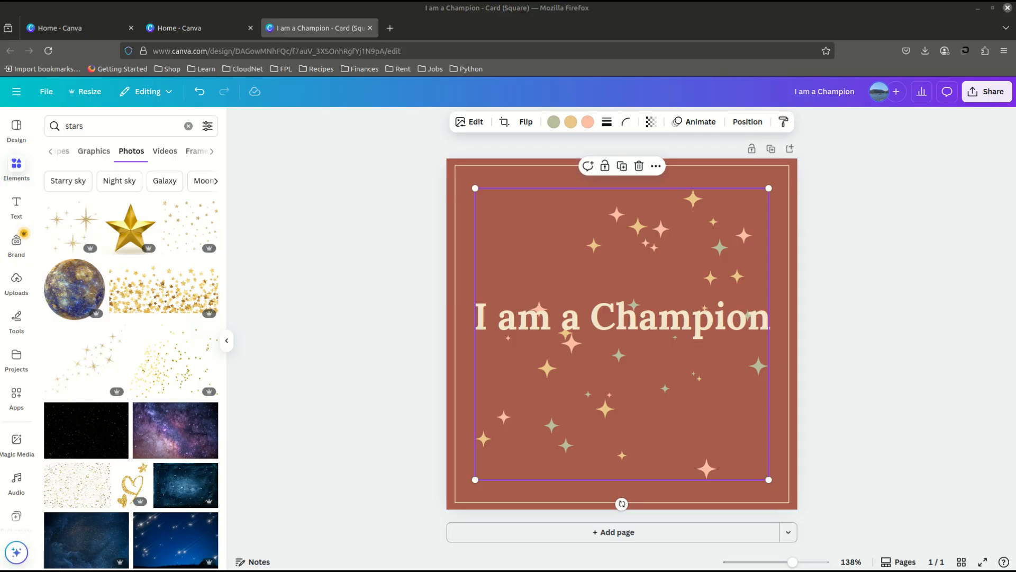
left_click(553, 123)
left_click(554, 123)
left_click(553, 122)
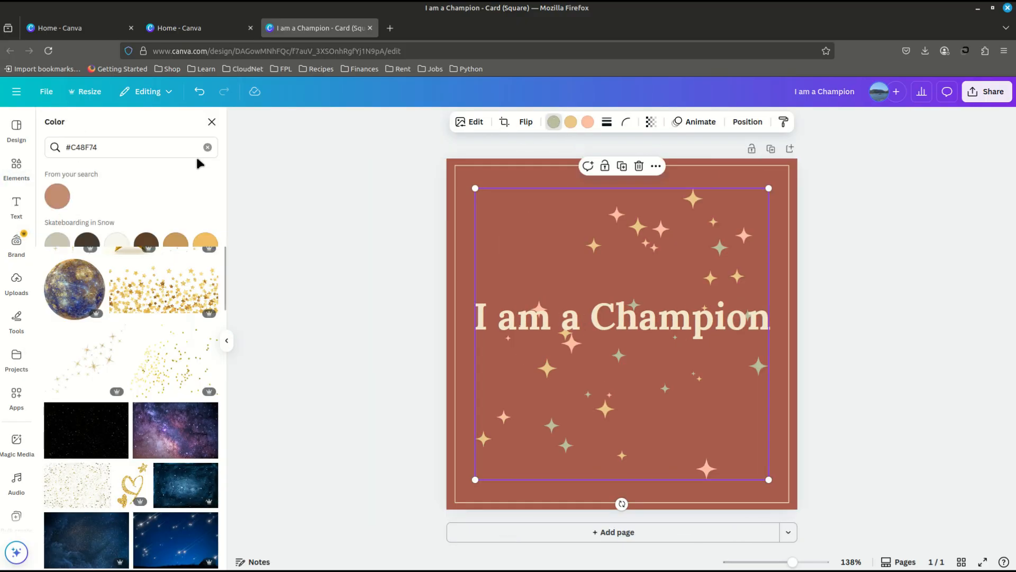
left_click(208, 147)
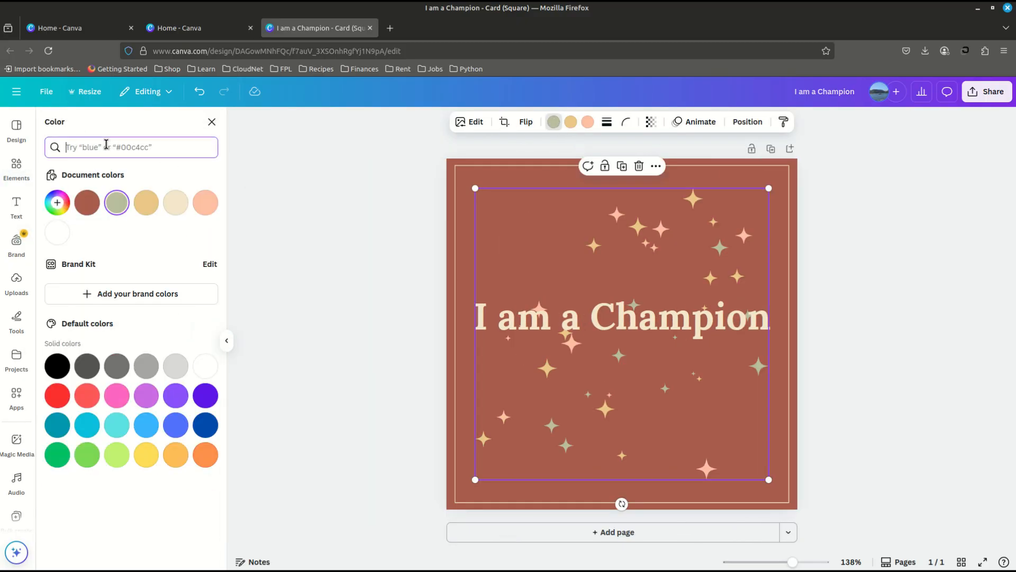
type("#F2B544")
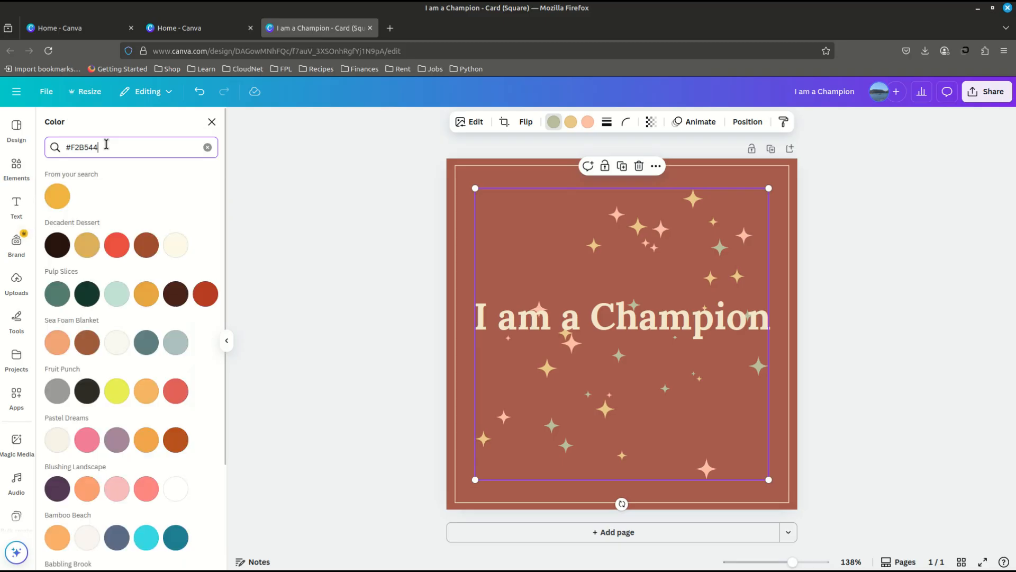
left_click(59, 200)
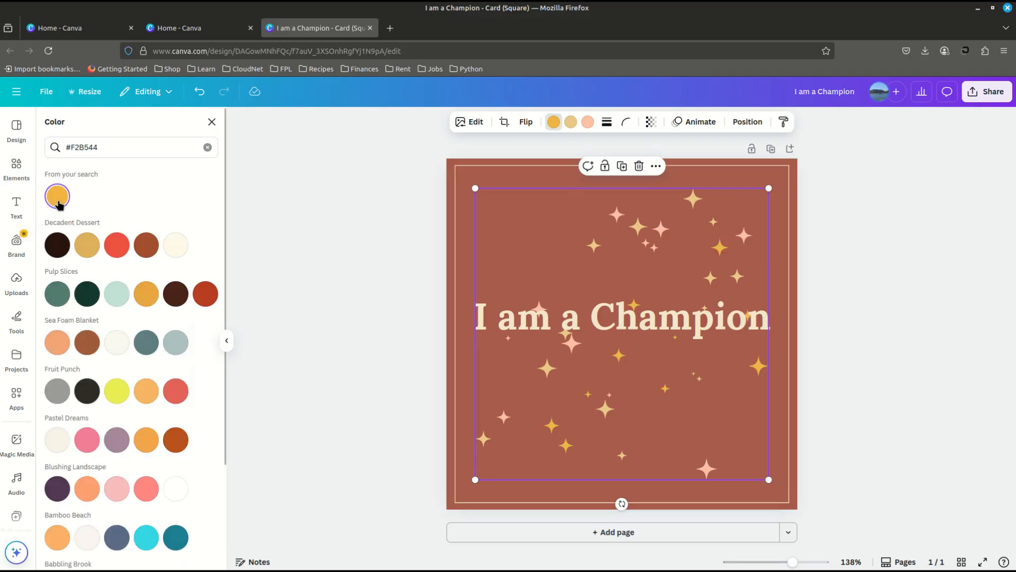
- Change the pale yellow sparkles in the graphic to the orange-tan color #E3A26F
left_click(571, 122)
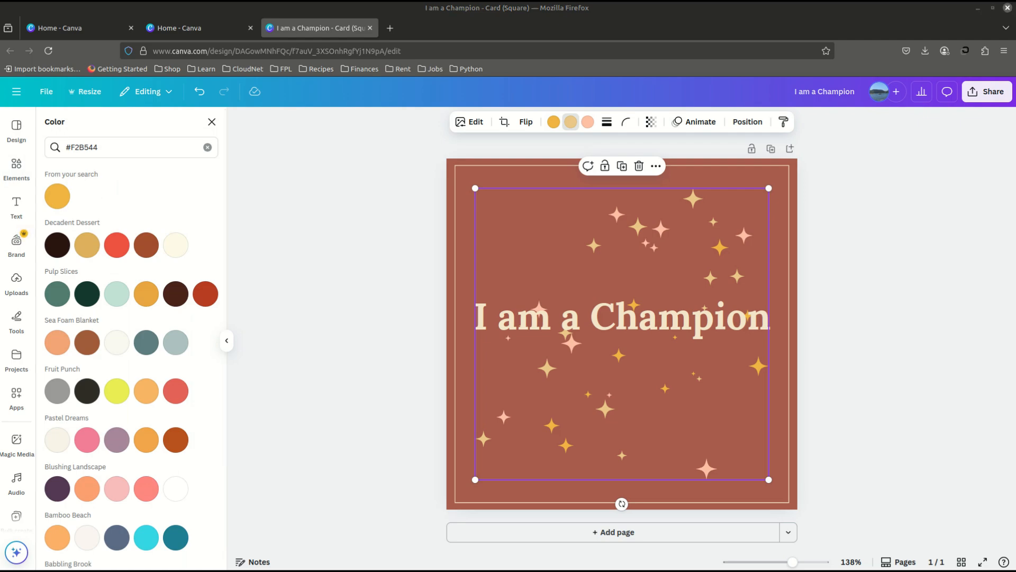
left_click(208, 148)
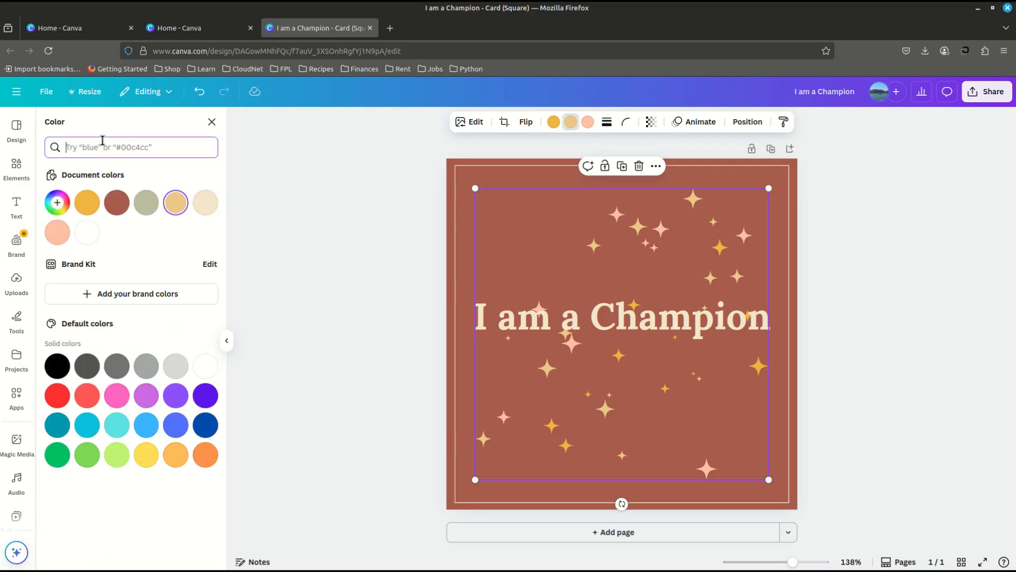
type("#E3A26F")
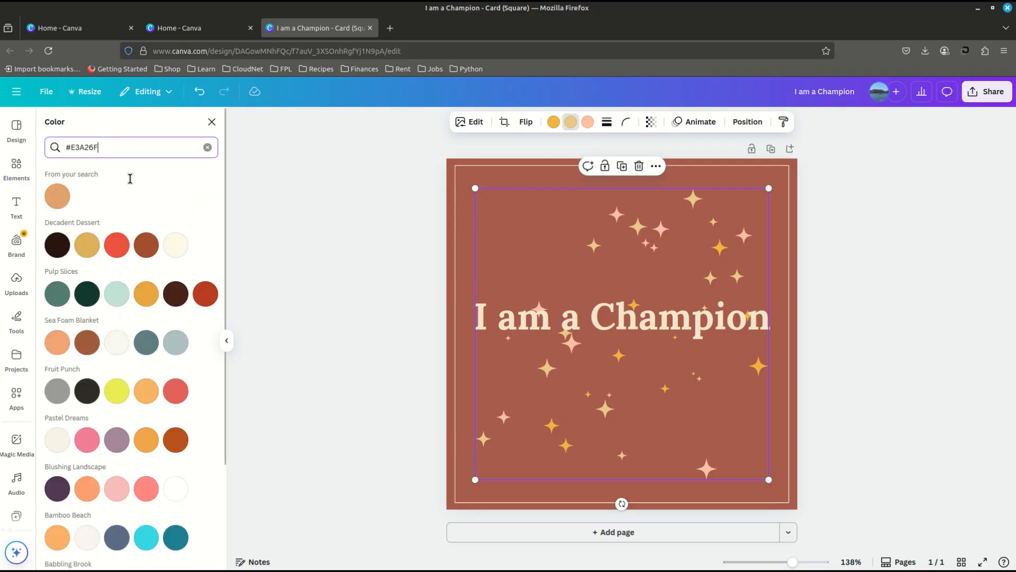
left_click(49, 200)
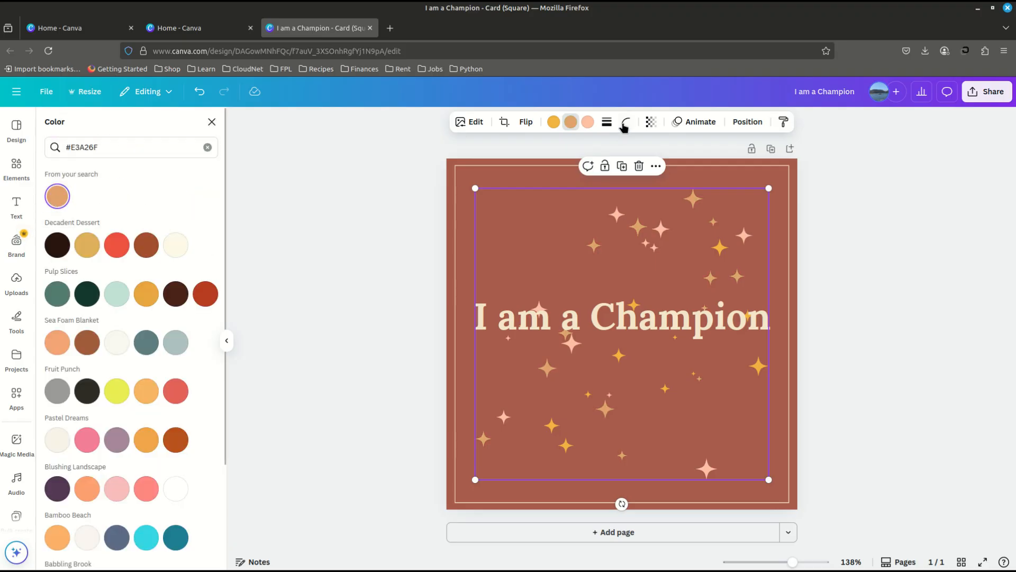
- Change the pink sparkles in the graphic to the muted brown #C48F74, then deselect it and collapse the elements library
left_click(593, 123)
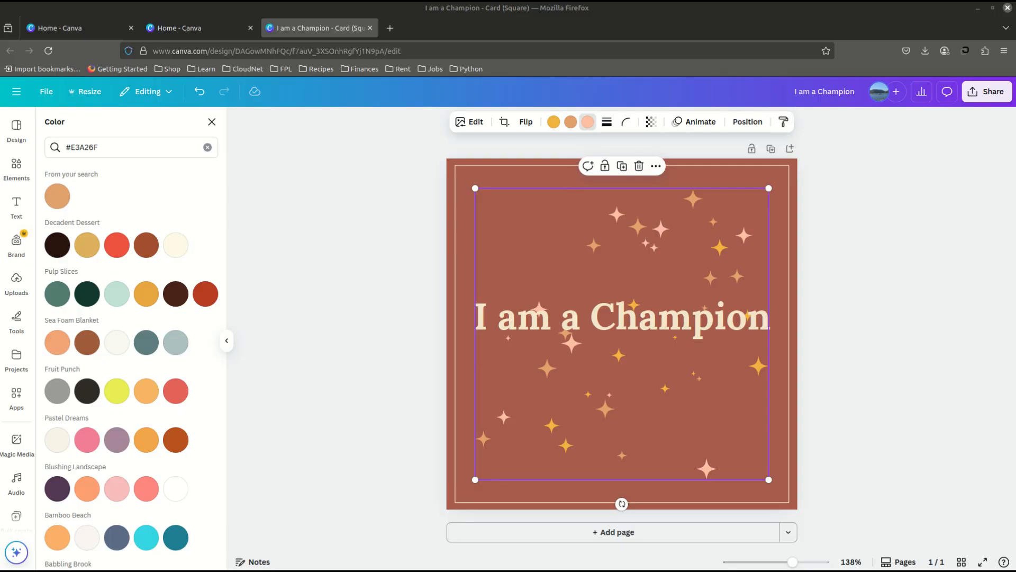
left_click(208, 147)
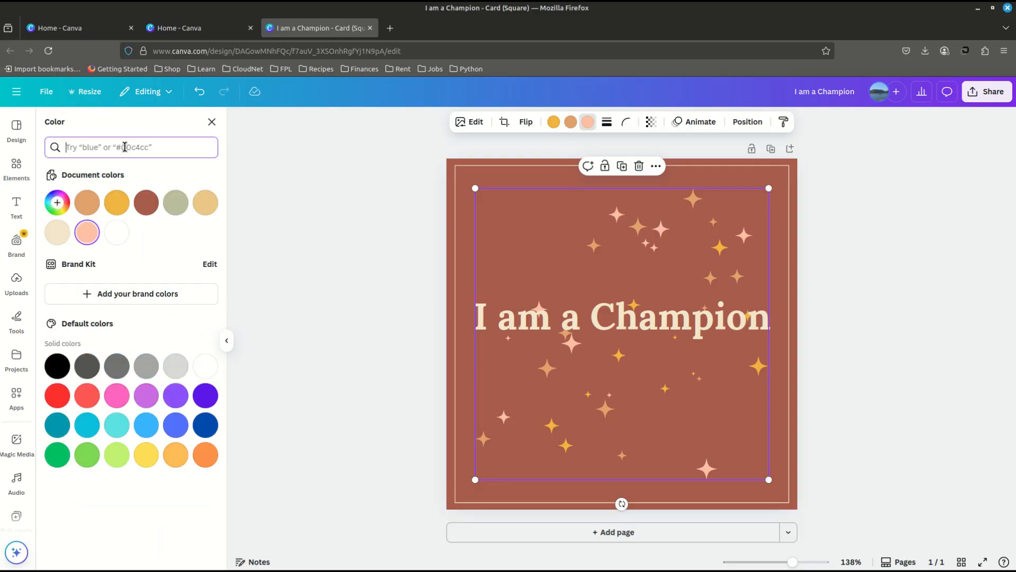
type("#C48F74")
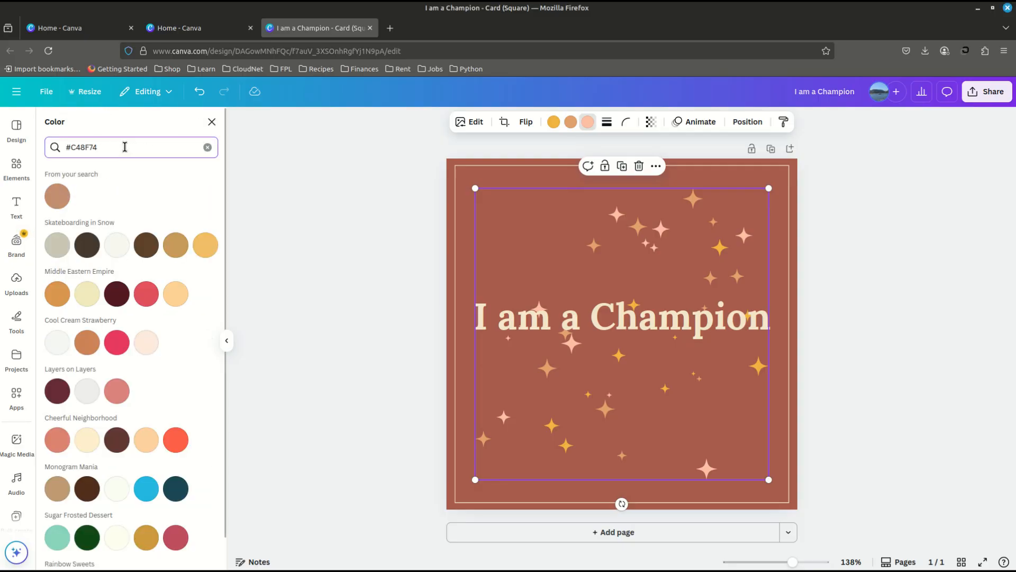
left_click(57, 197)
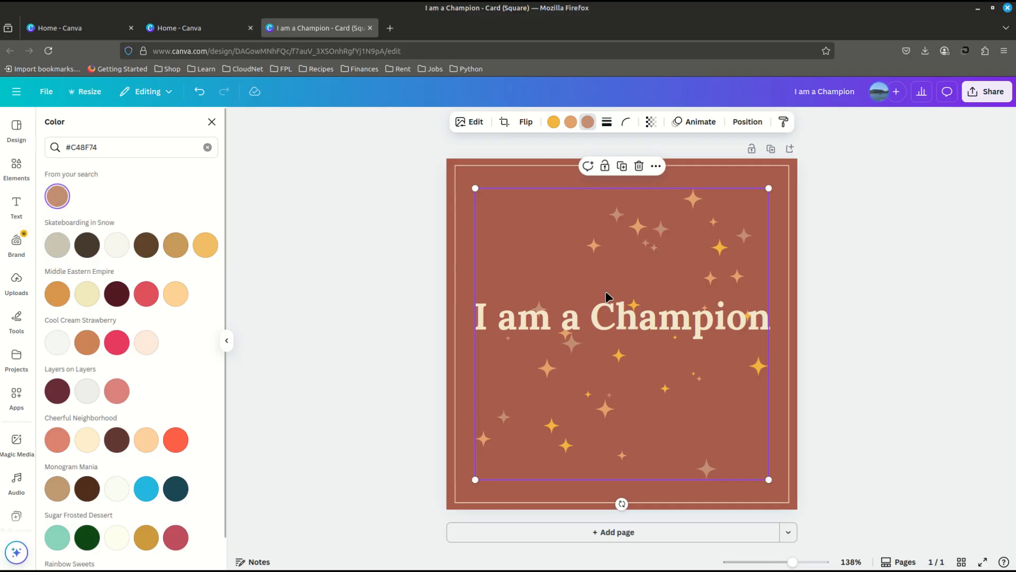
key("Escape")
left_click(928, 308)
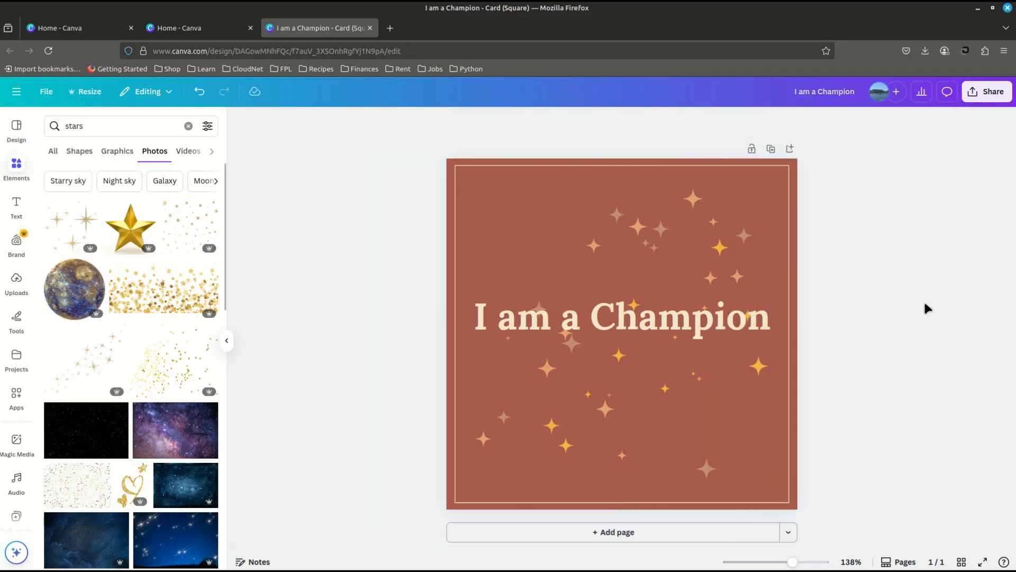
left_click(227, 342)
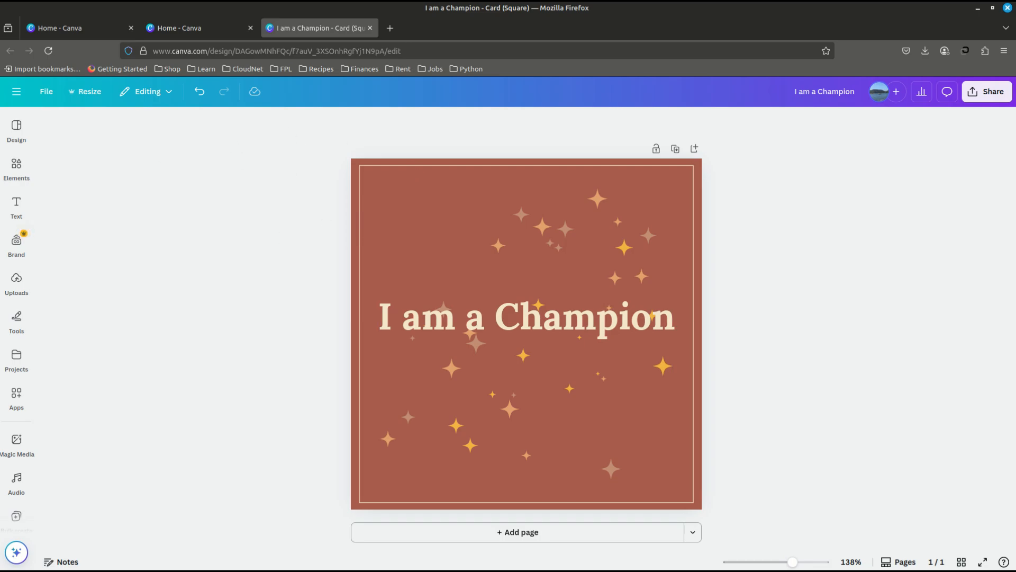
- Switch to ChatGPT and submit the prompt "Generate 50 motivational quotes made up of 3 - 5 words. Do not insert bullet points or numbers."
key("alt+Tab")
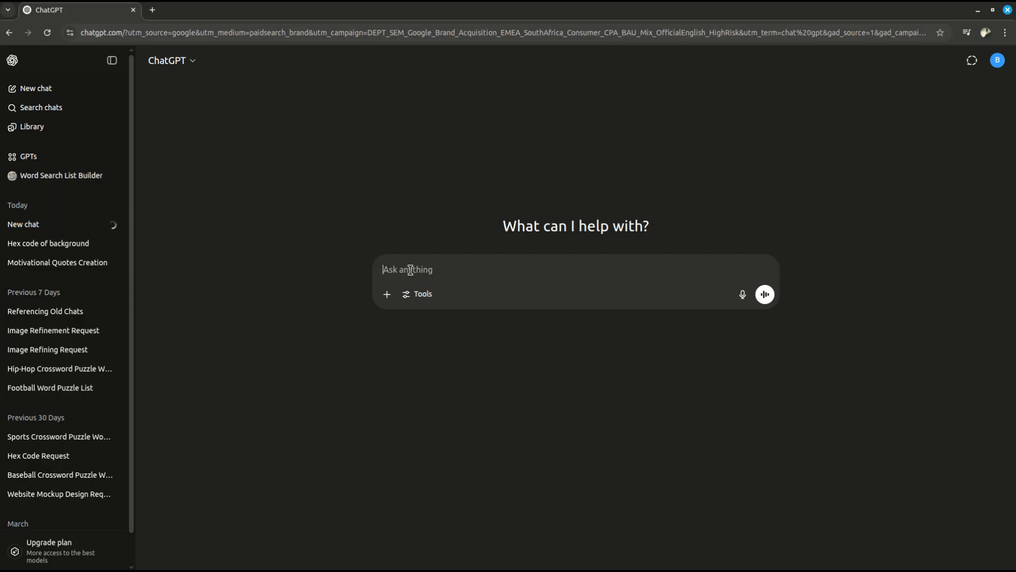
type("Generate 50 motivational quotes made up of 3 - 5 words. Do not insert bullet points or numbers.")
left_click(384, 278)
key("ctrl+a")
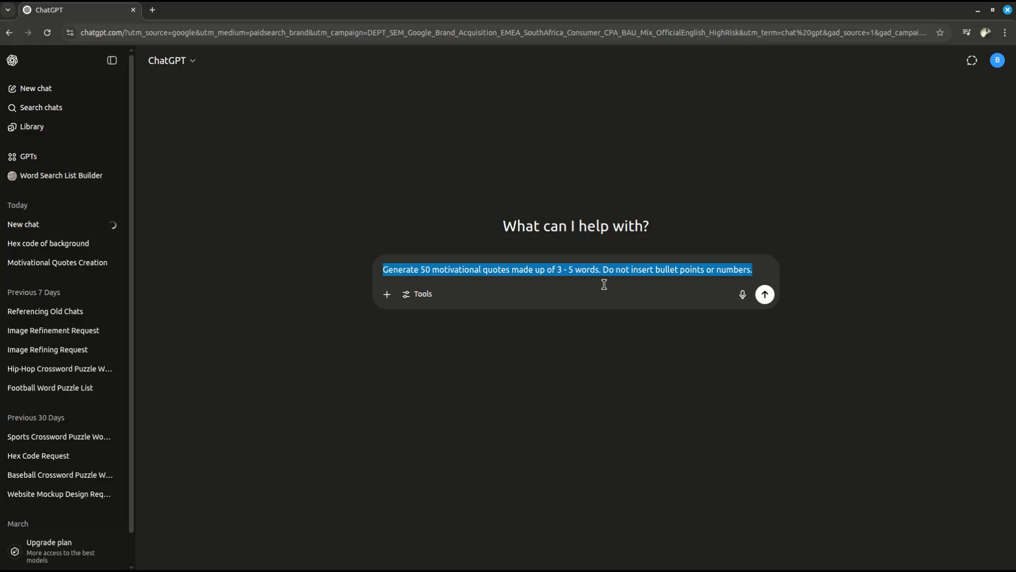
left_click(753, 268)
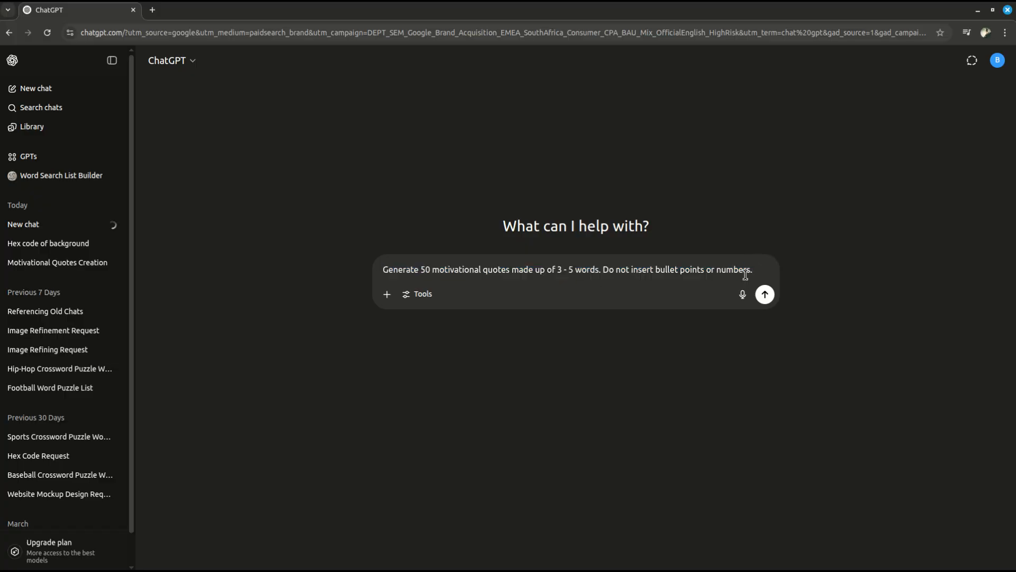
key("Return")
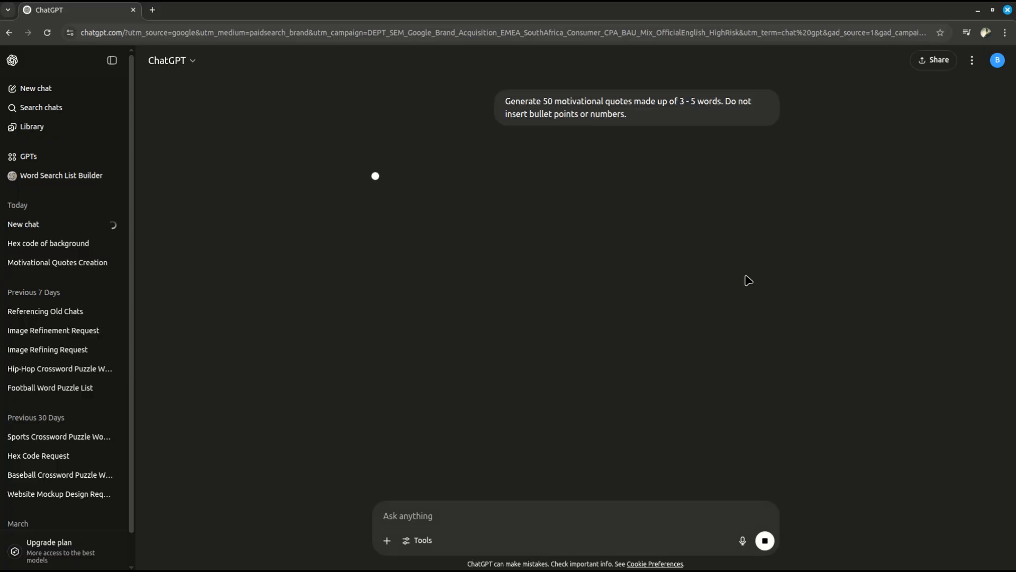
- Copy the whole list of generated quotes, from "Chase dreams, not comfort" to the last quote, without the closing remark
scroll(316, 200, "up", 10)
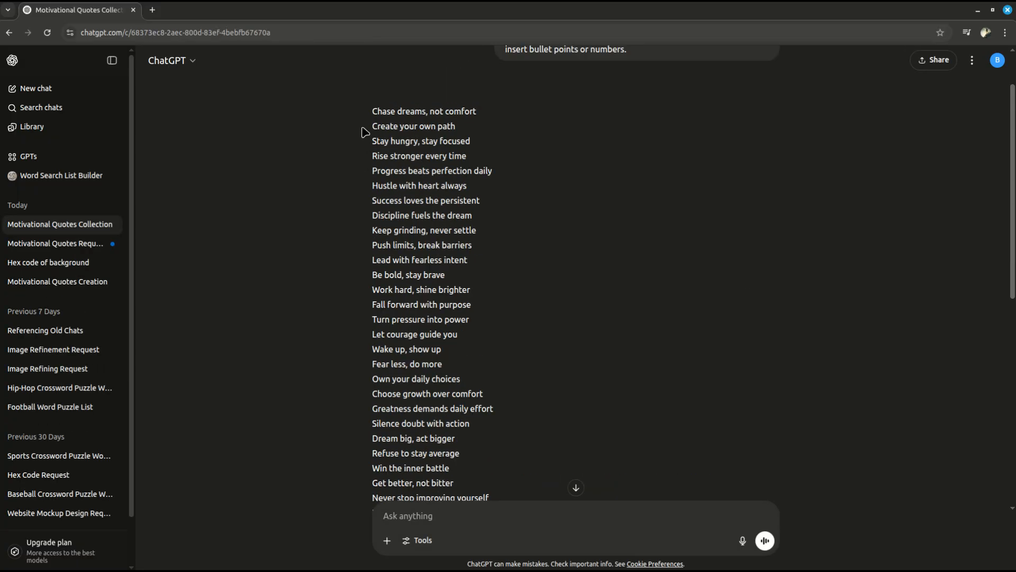
left_click_drag(369, 111, 544, 395)
right_click(397, 319)
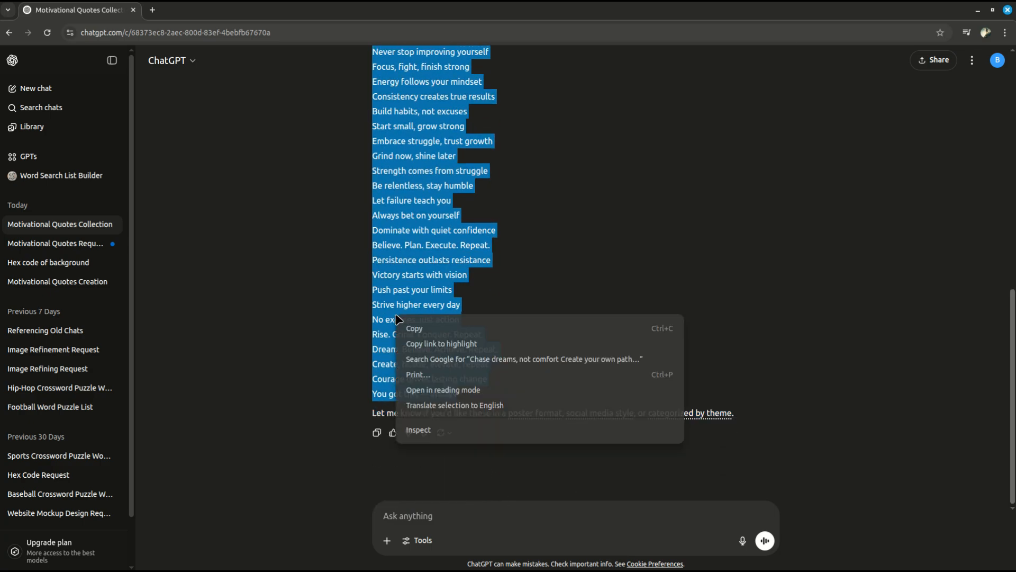
left_click(408, 328)
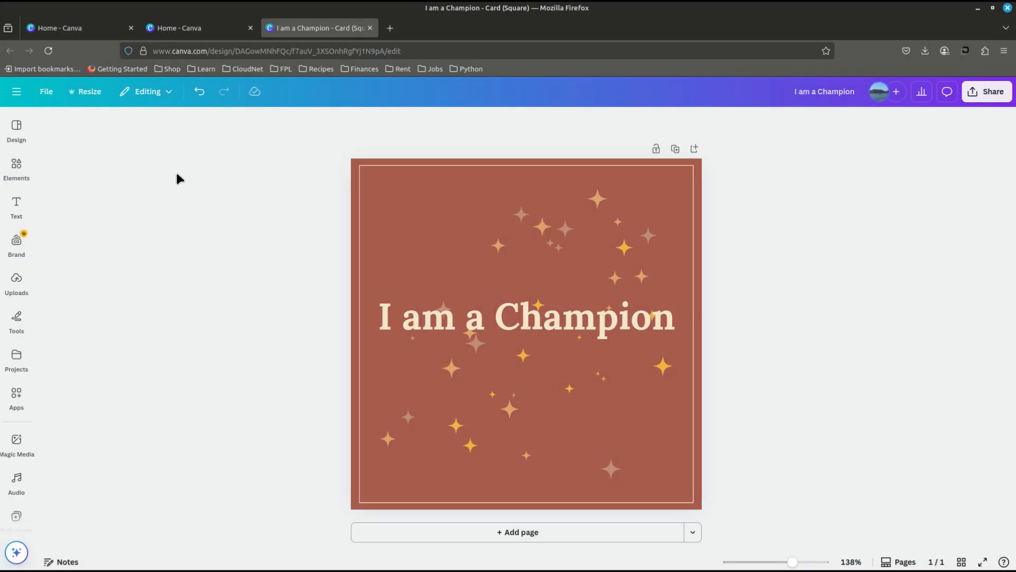
- Return to Canva, search the apps for "bulk create", and open the Bulk create app's manual data entry
left_click(15, 393)
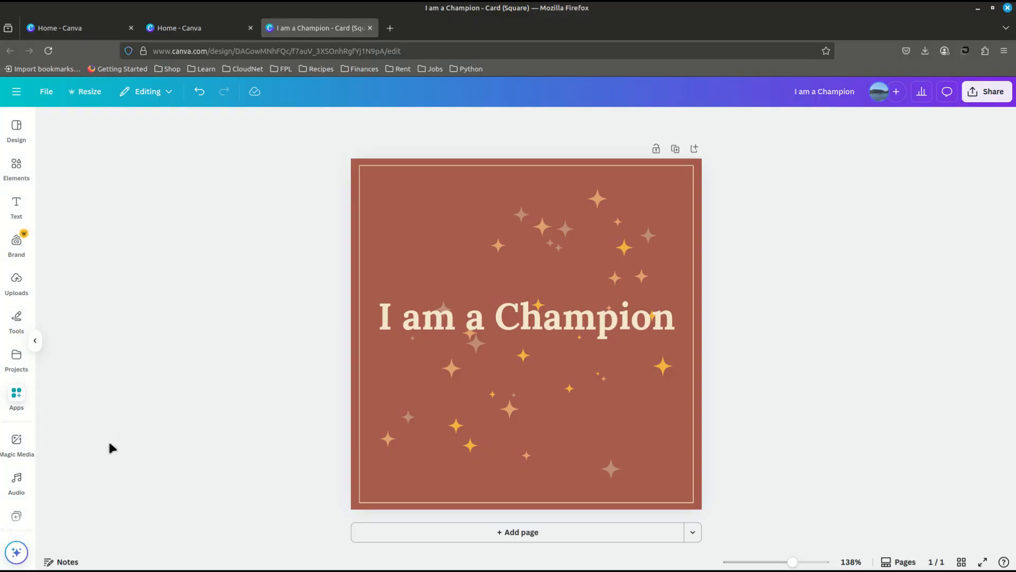
left_click(108, 129)
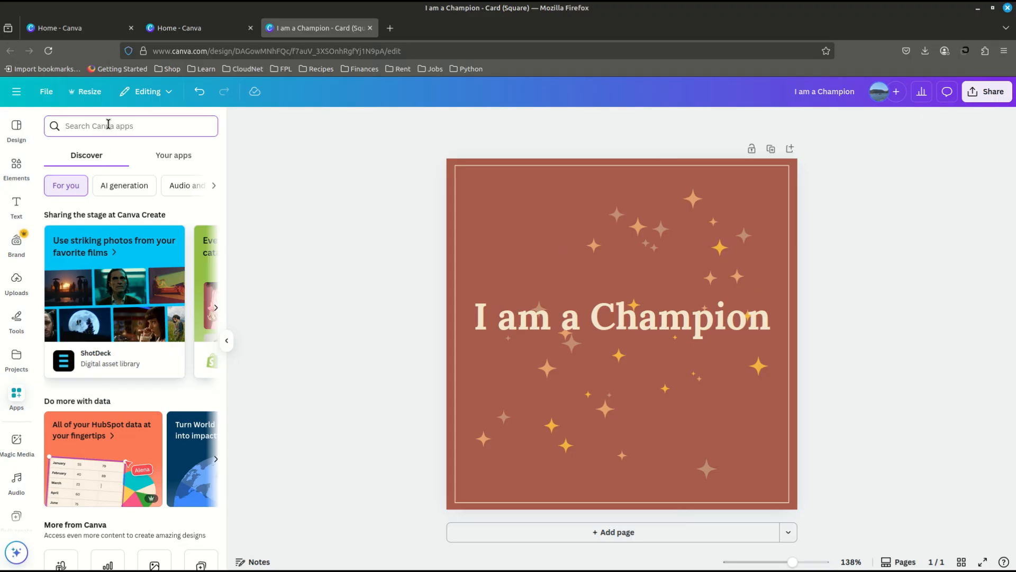
type("bul")
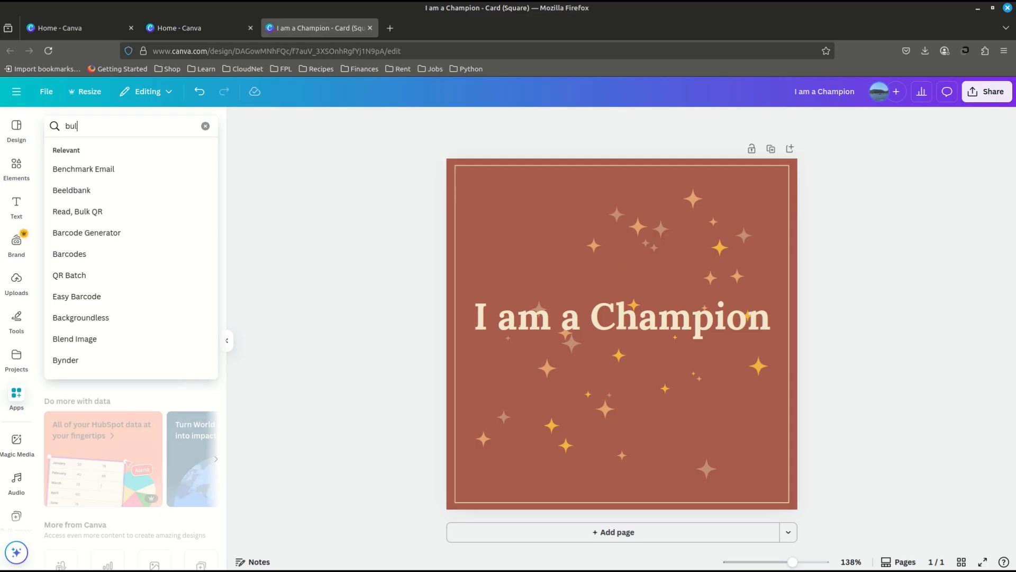
type("k create")
key("Return")
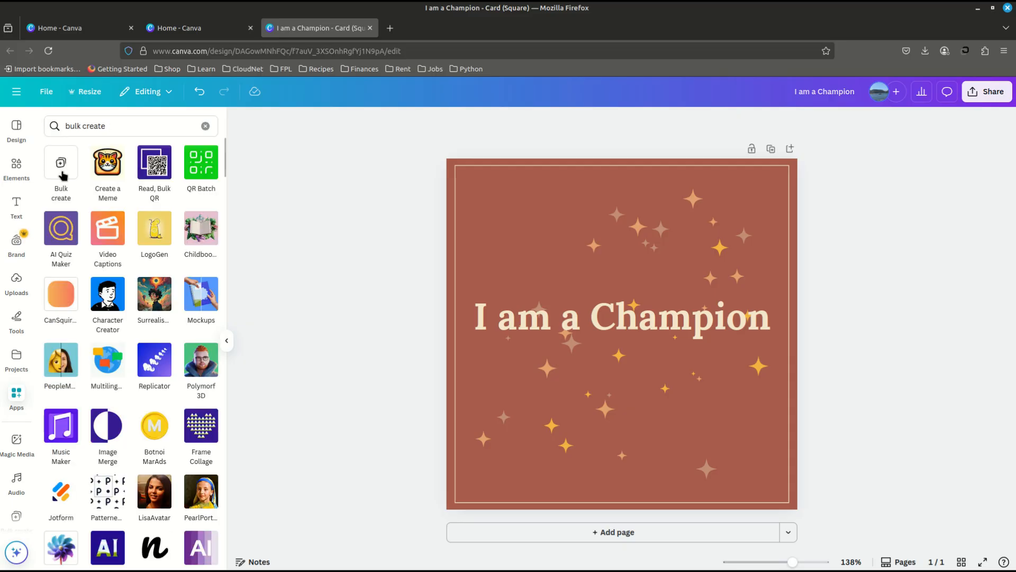
left_click(62, 163)
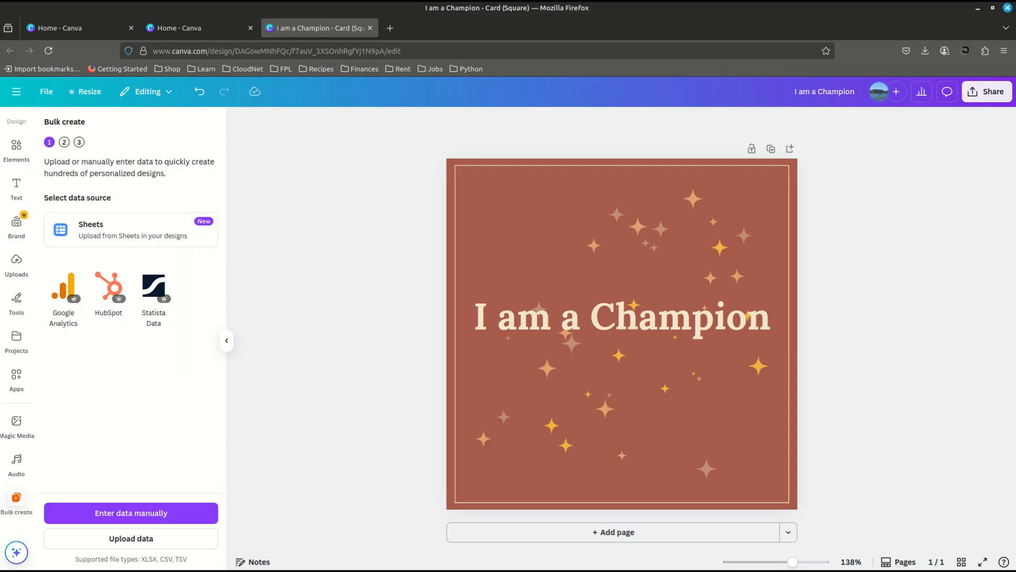
left_click(144, 515)
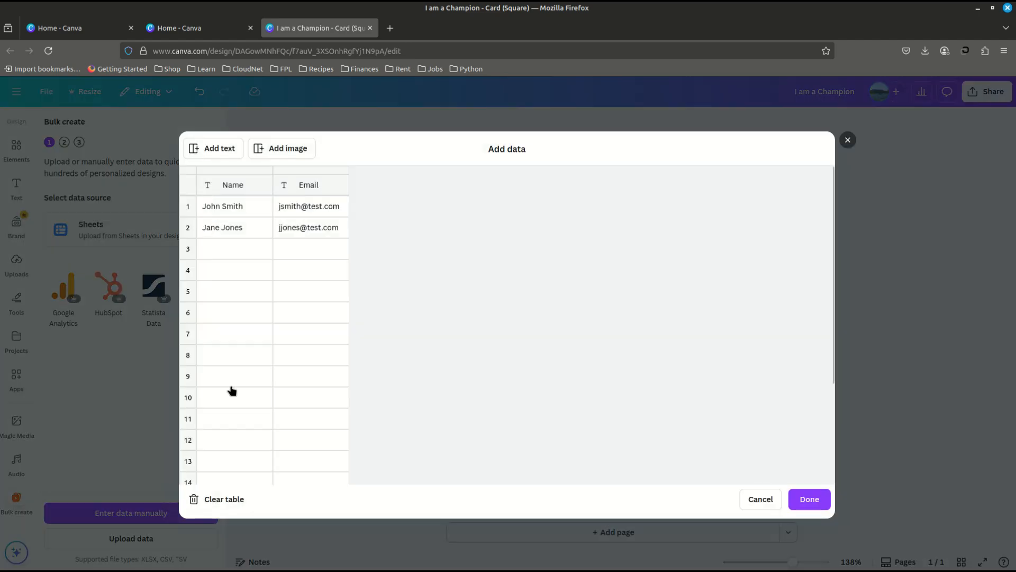
- Delete the Email column from the bulk create data table
left_click(314, 189)
right_click(314, 190)
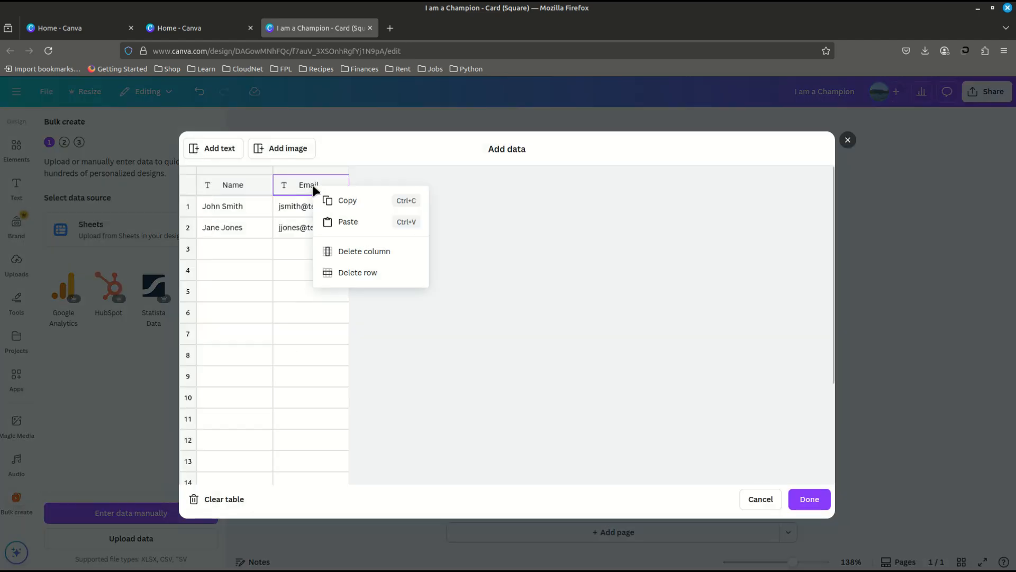
left_click(378, 257)
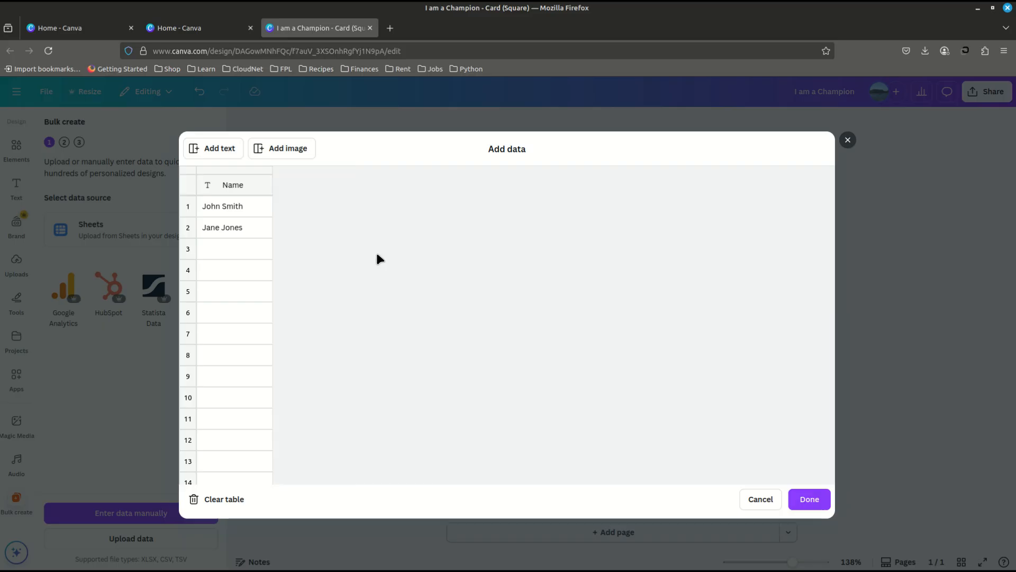
- Clear the two sample entries in rows 1 and 2 of the Name column
left_click(235, 212)
key("ctrl+a")
key("BackSpace")
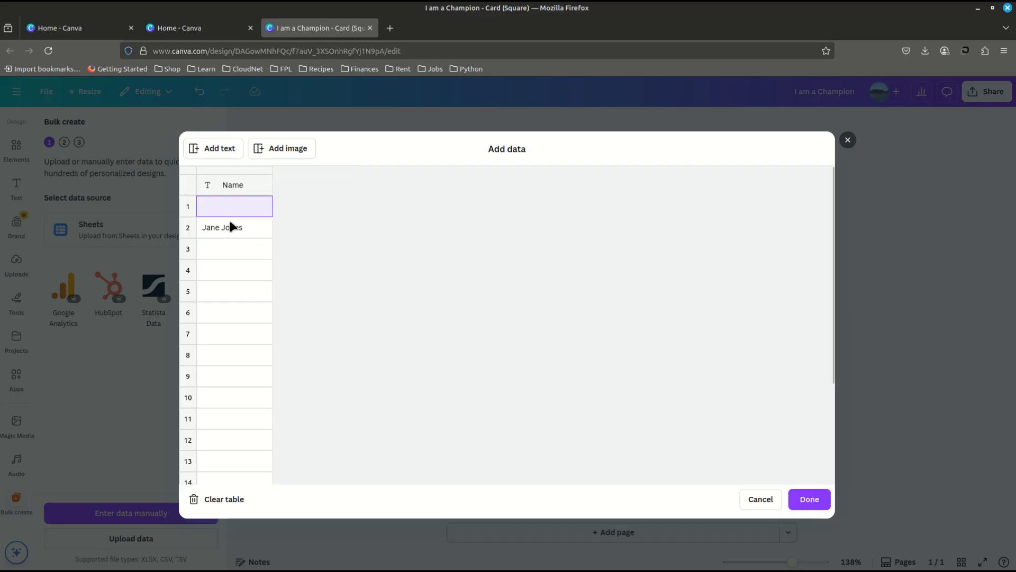
left_click(227, 223)
key("ctrl+a")
key("BackSpace")
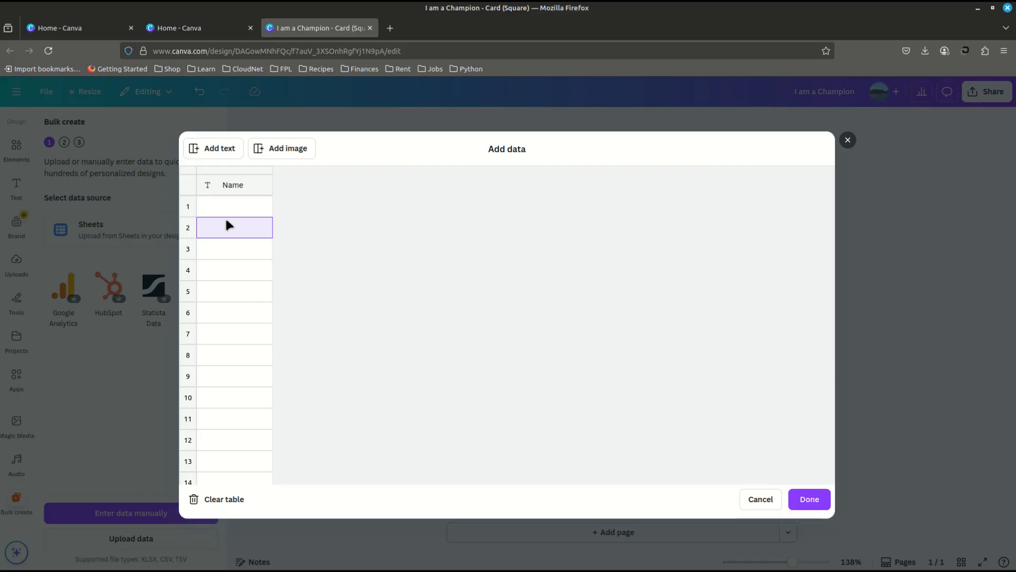
- Paste the copied quotes into the column from row 1, rename the Name column to "Quotes", and finish the data entry
left_click(239, 207)
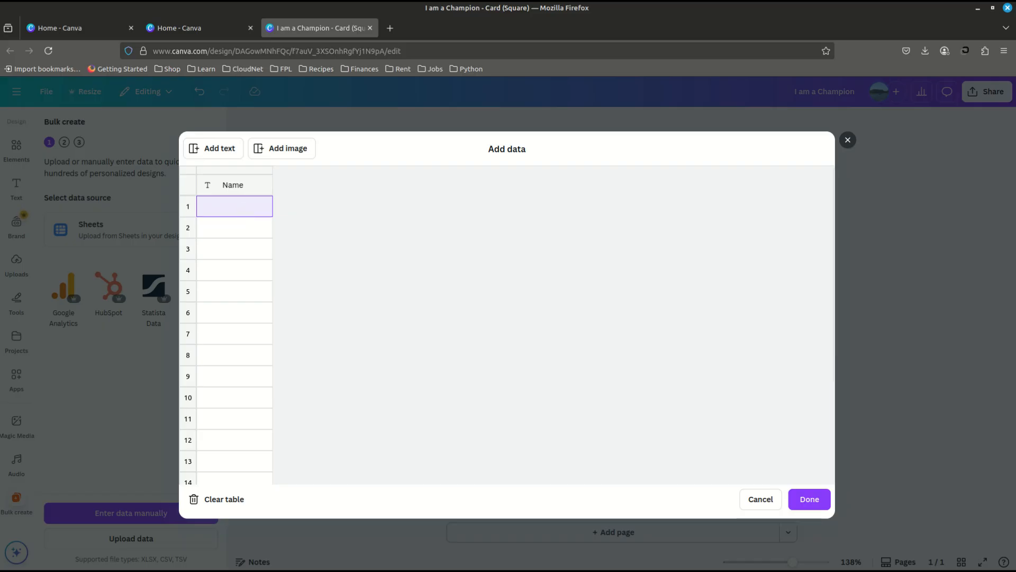
key("ctrl+v")
left_click(238, 185)
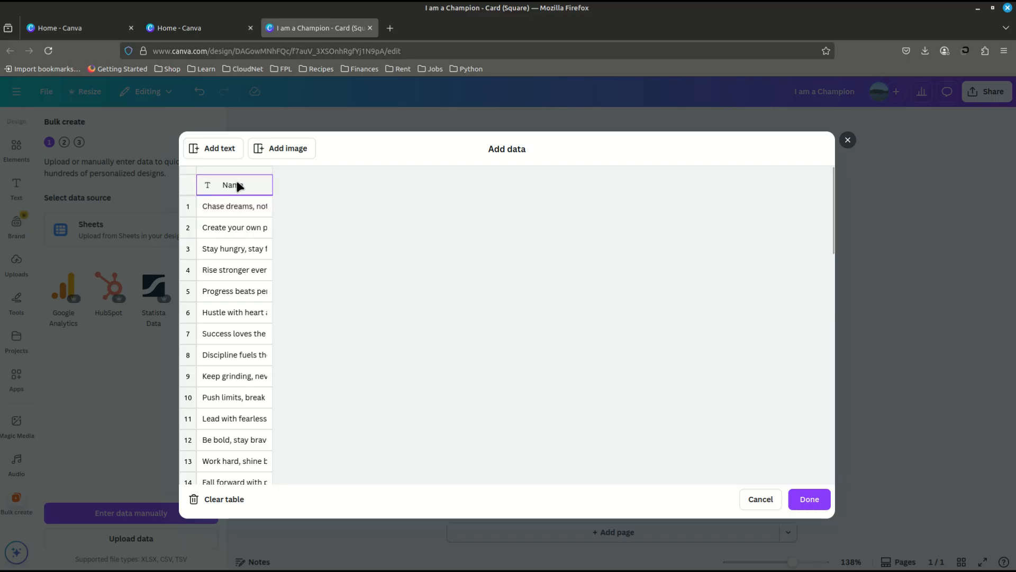
key("BackSpace")
type("Quotes")
left_click(808, 498)
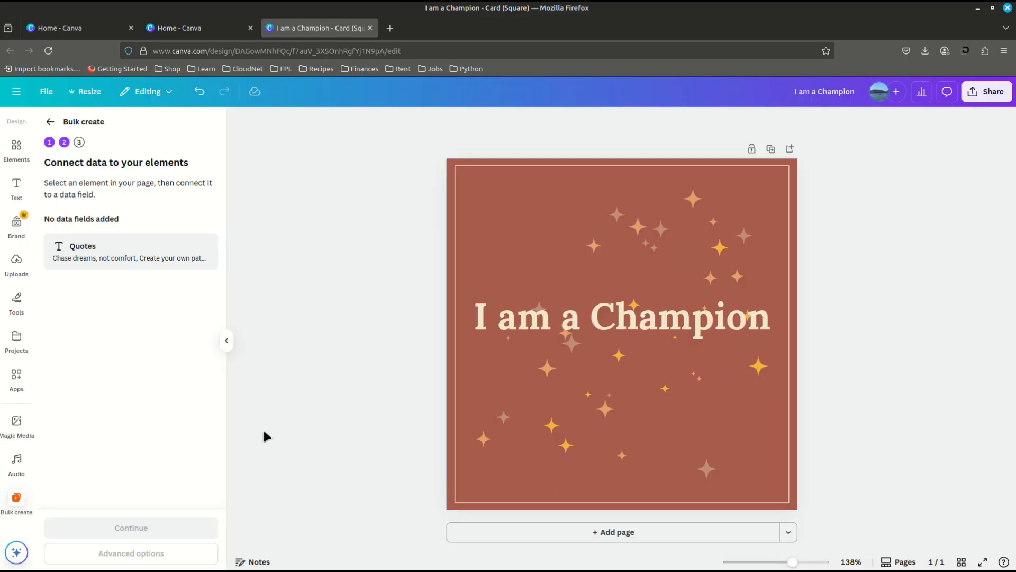
- Connect the "I am a Champion" text on the card to the Quotes data field
left_click(609, 321)
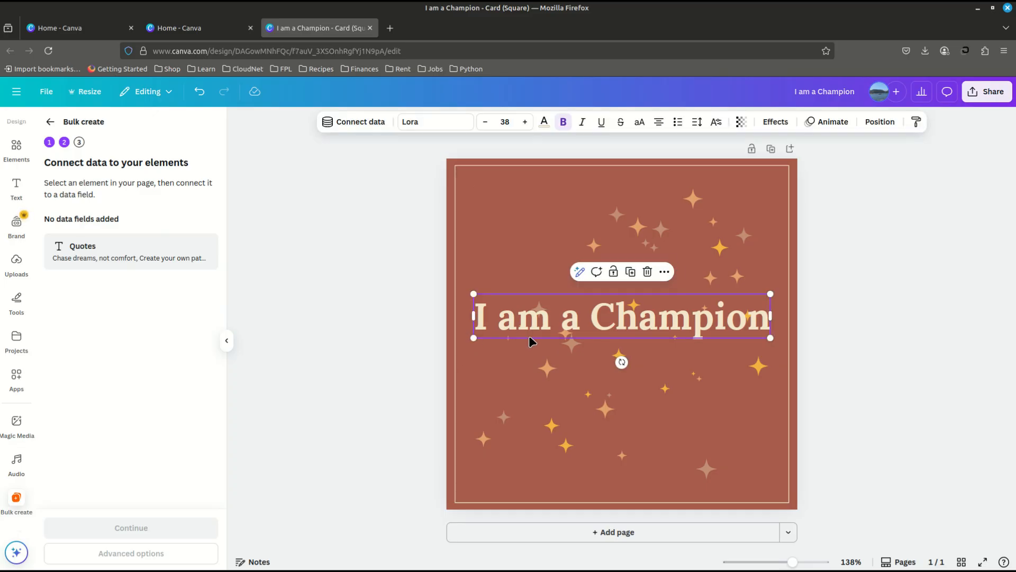
right_click(566, 316)
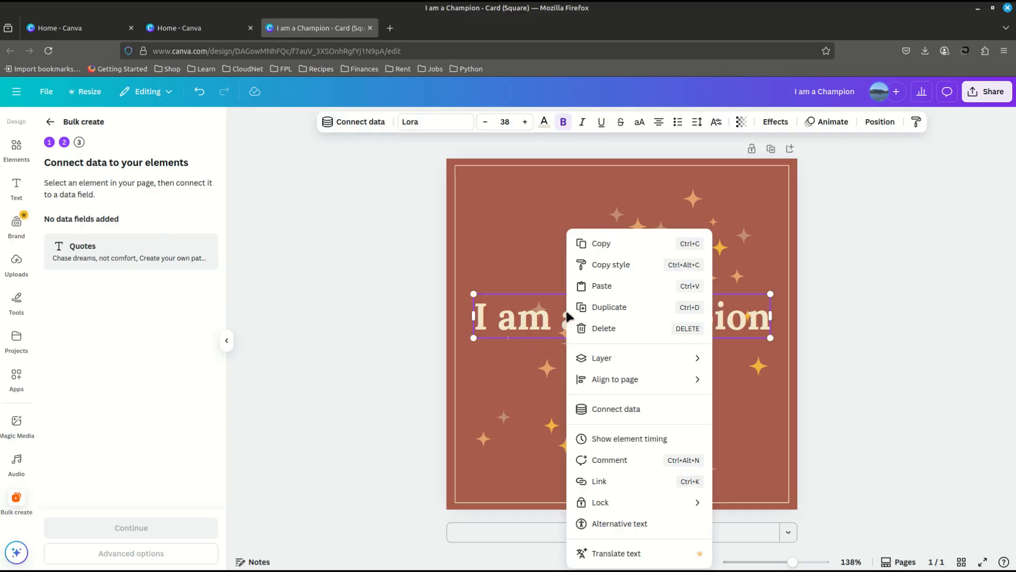
left_click(600, 408)
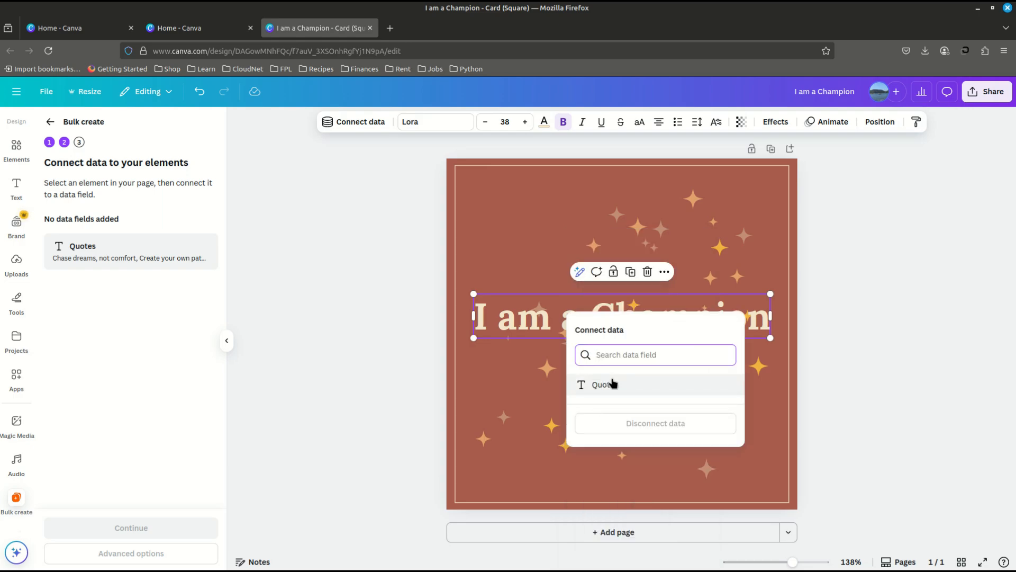
left_click(604, 389)
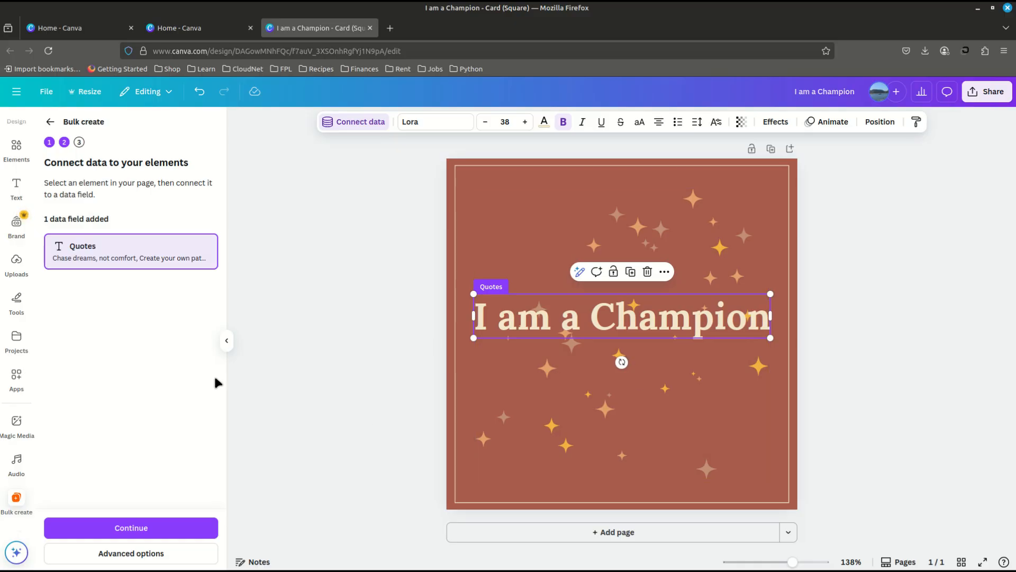
- Continue to applying the data and generate 50 designs with all quotes selected
left_click(125, 529)
scroll(136, 426, "down", 2)
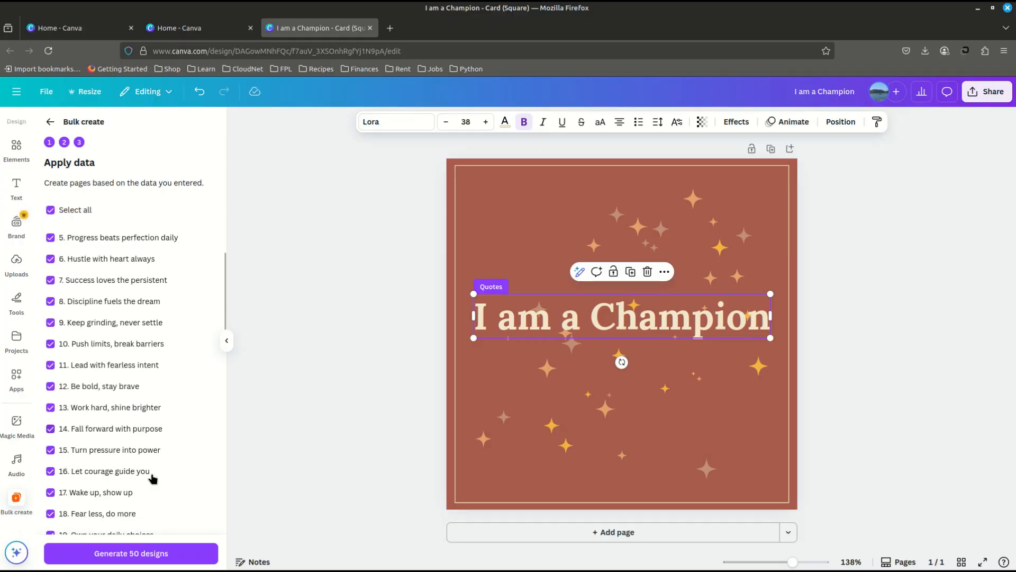
left_click(142, 550)
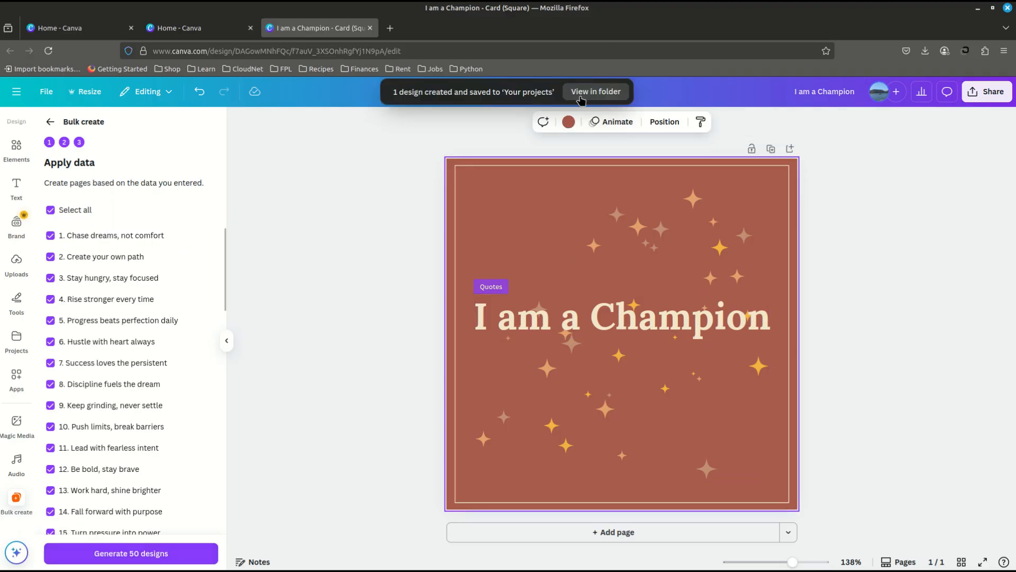
- Open the newly generated 50-page "(Bulk 1) I am a Champion" design from the projects folder and look through its first pages
left_click(586, 94)
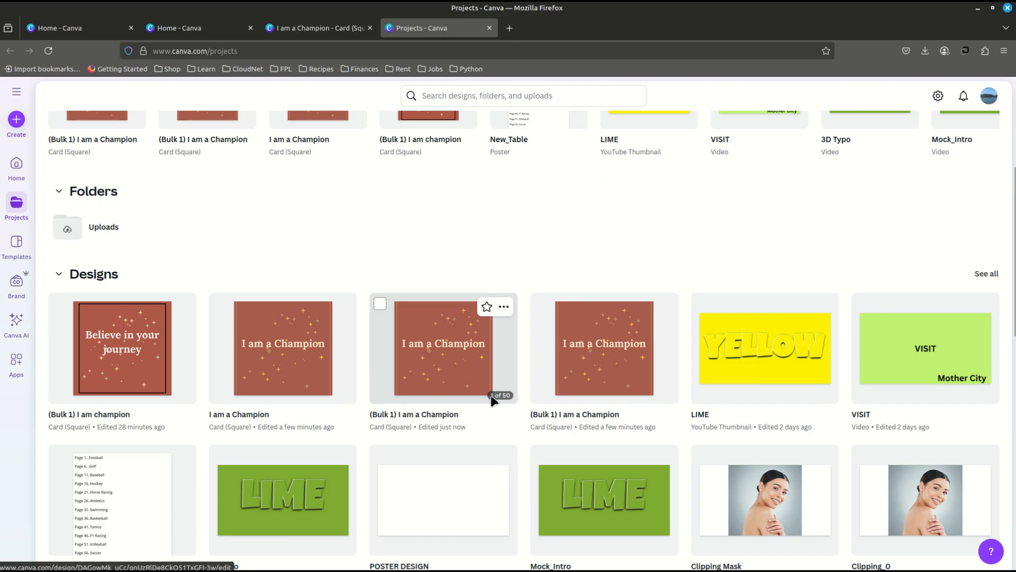
left_click(441, 360)
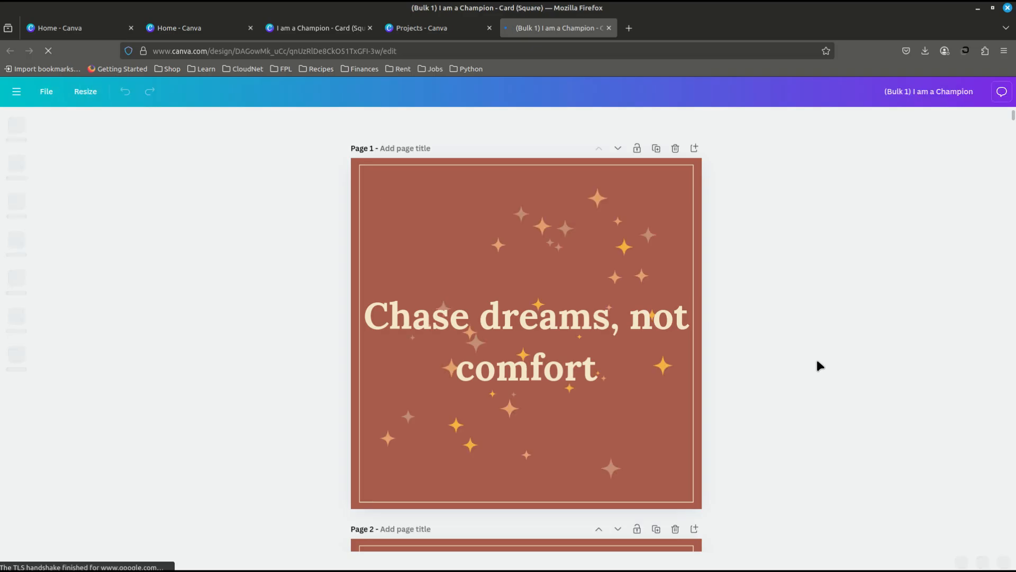
scroll(818, 365, "down", 5)
scroll(817, 362, "down", 2)
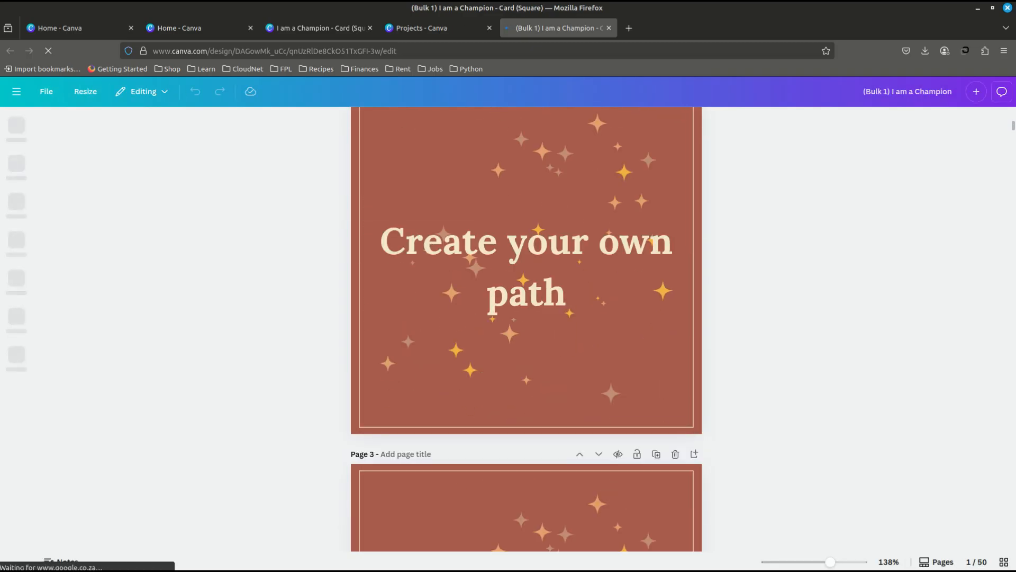
scroll(775, 375, "down", 2)
scroll(774, 375, "up", 5)
scroll(775, 378, "up", 2)
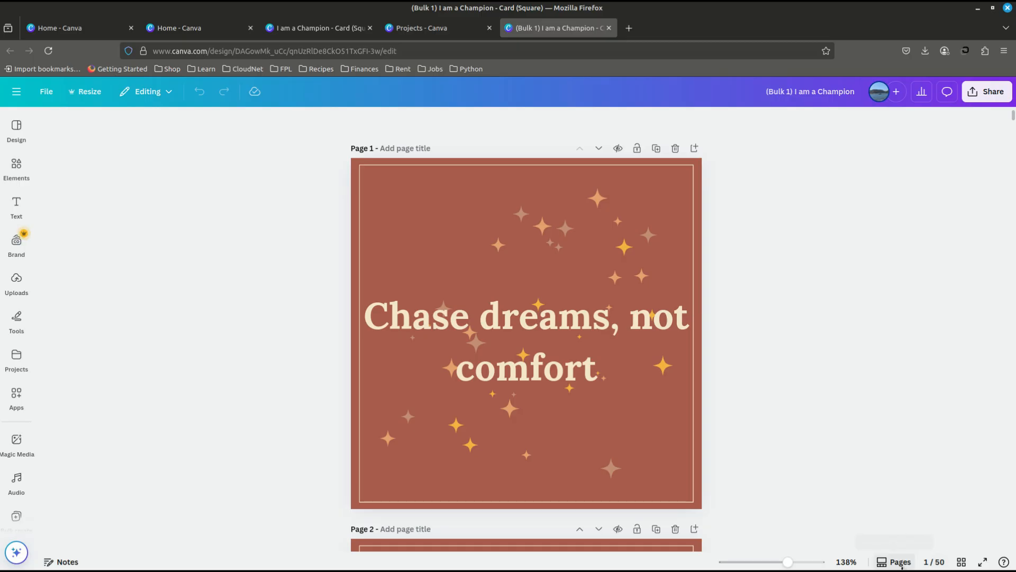
- Show all pages of the bulk design in grid view and review the cards through page 50
left_click(962, 562)
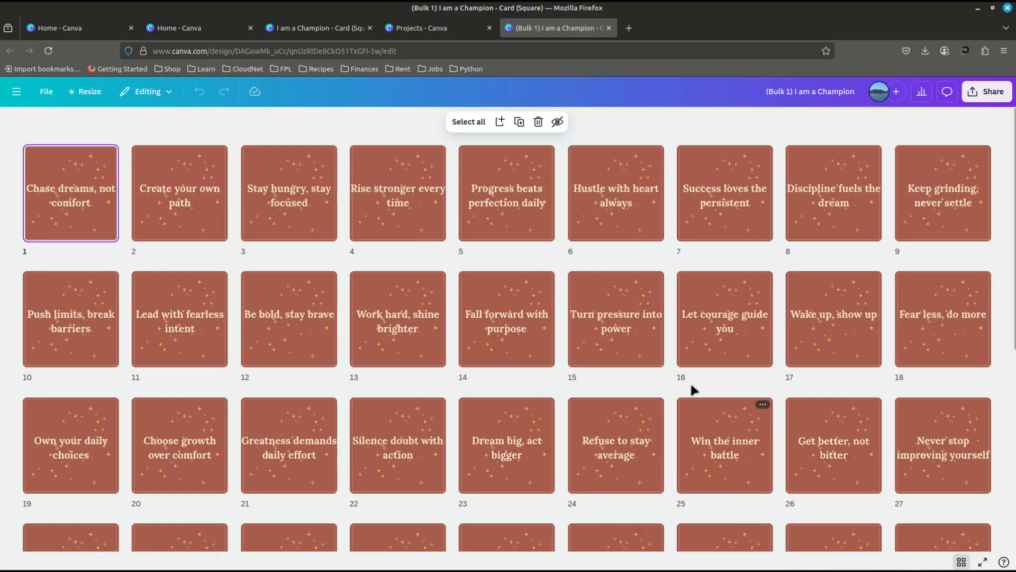
scroll(604, 333, "down", 1)
scroll(603, 333, "down", 5)
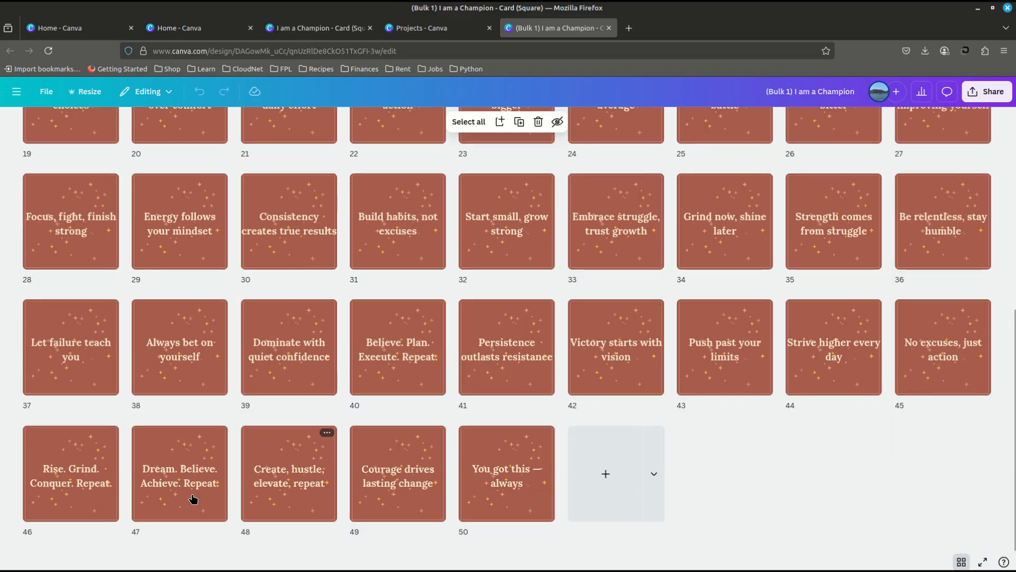
scroll(93, 317, "up", 6)
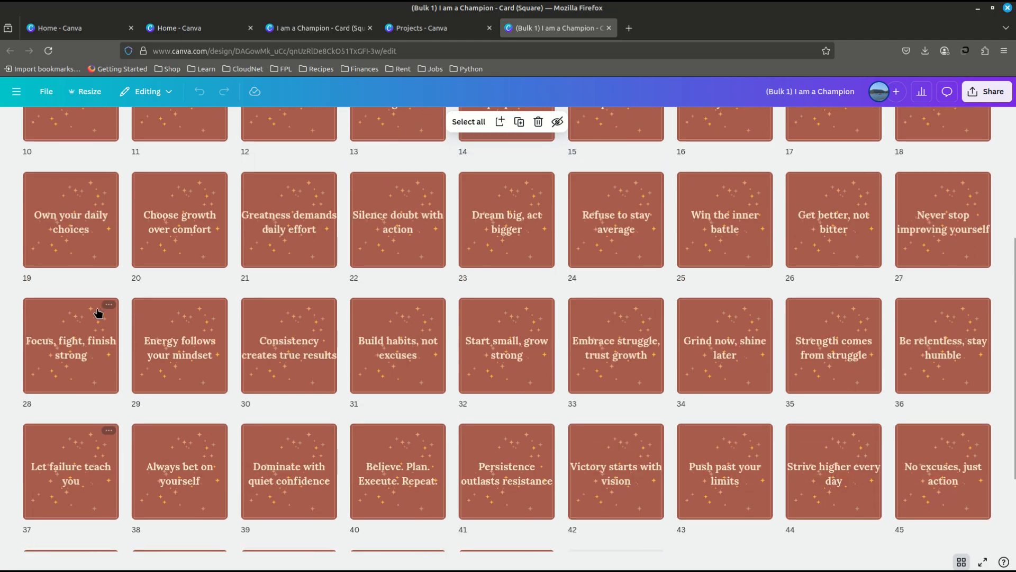